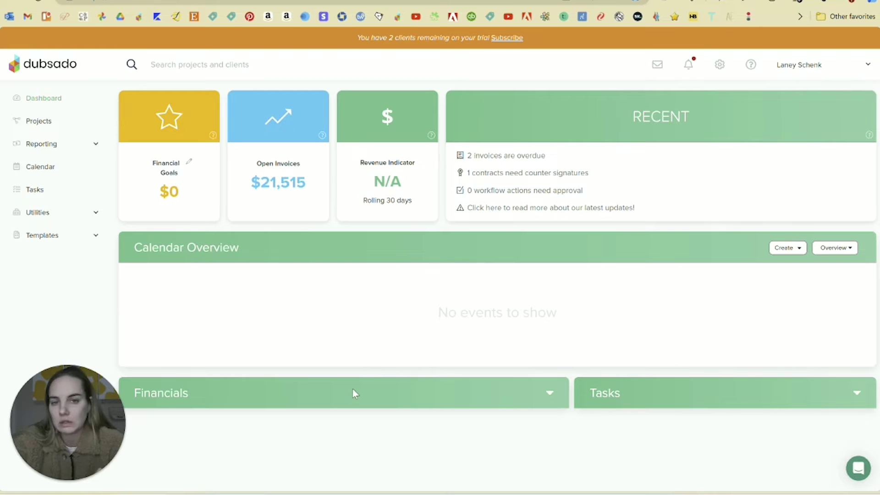
# Step: Open the Dubsado projects list and filter it to all leads, then to all jobs
pyautogui.click(57, 123)
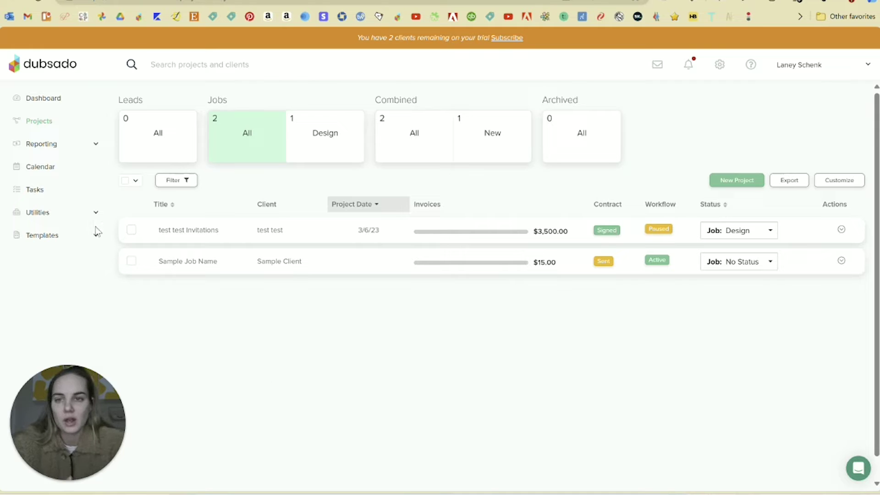
pyautogui.click(153, 159)
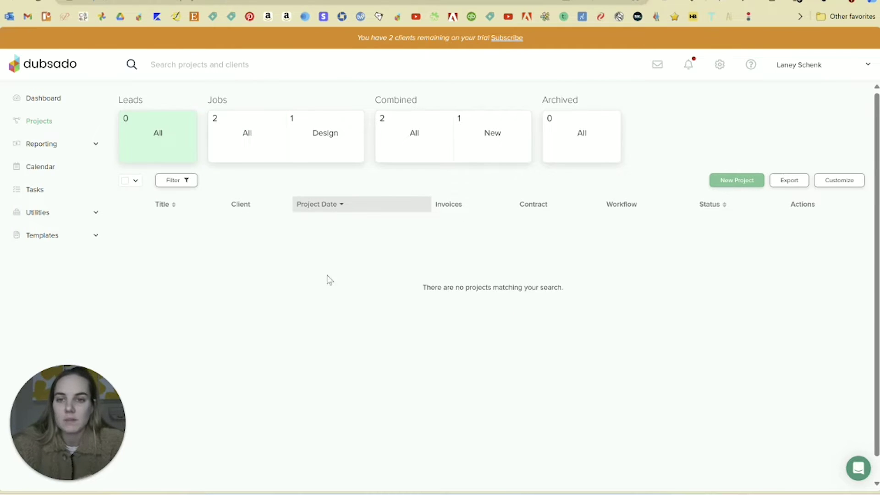
pyautogui.click(254, 156)
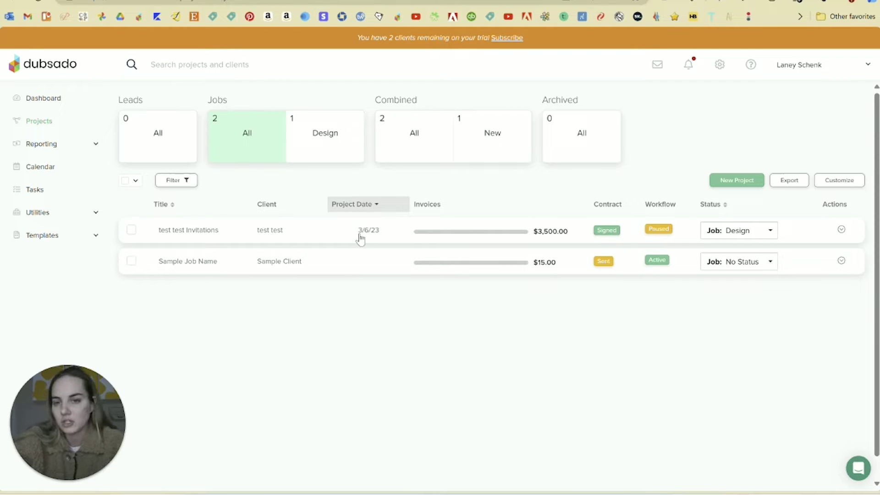
# Step: Open the test test Invitations project, review its invoice and forms, then return to Projects
pyautogui.click(360, 239)
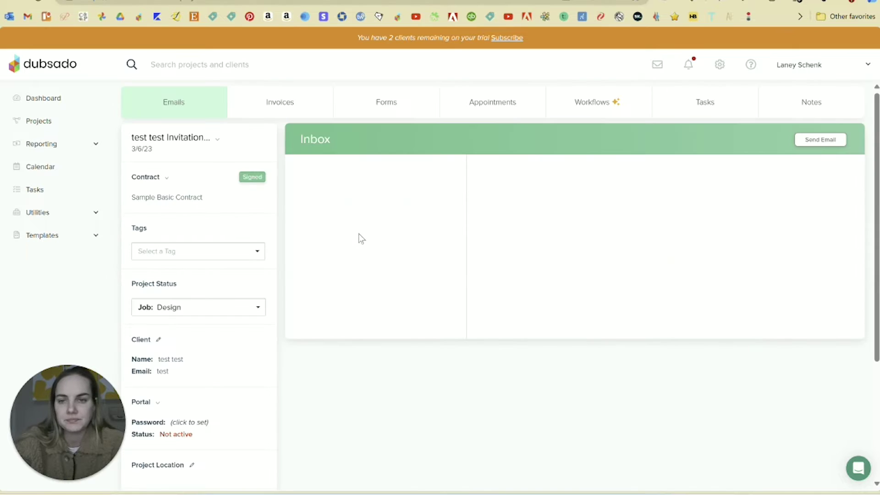
pyautogui.click(279, 111)
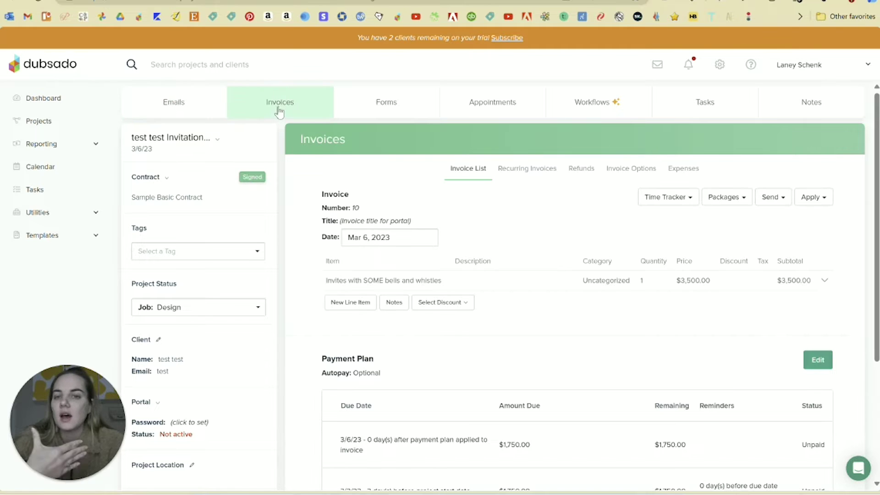
pyautogui.click(379, 106)
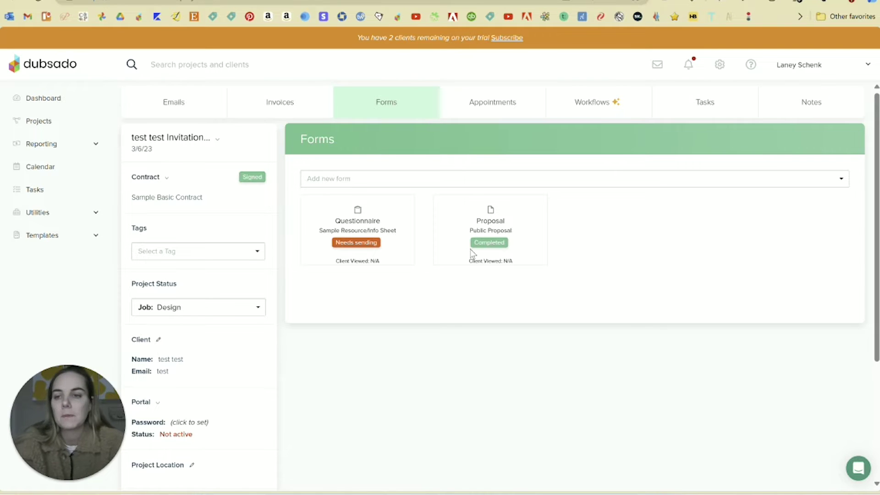
pyautogui.click(39, 120)
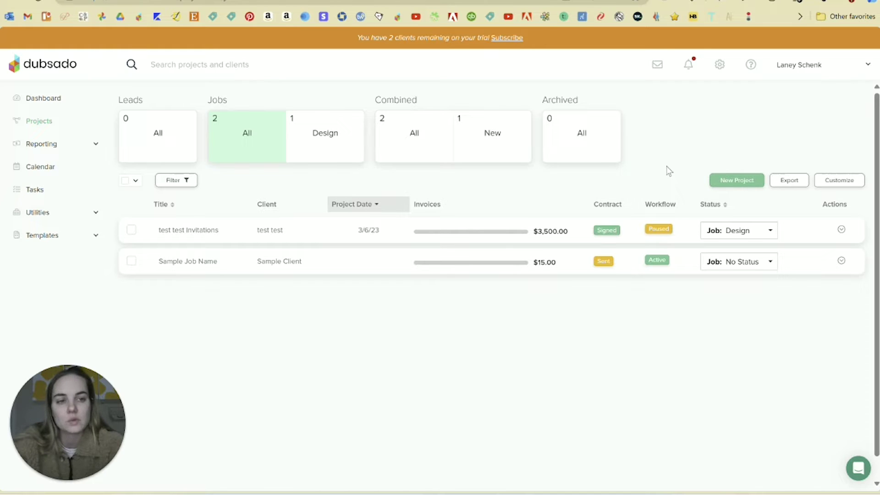
# Step: Go to Templates > Forms and open the Sample Lead Capture Form (Detailed)
pyautogui.click(68, 243)
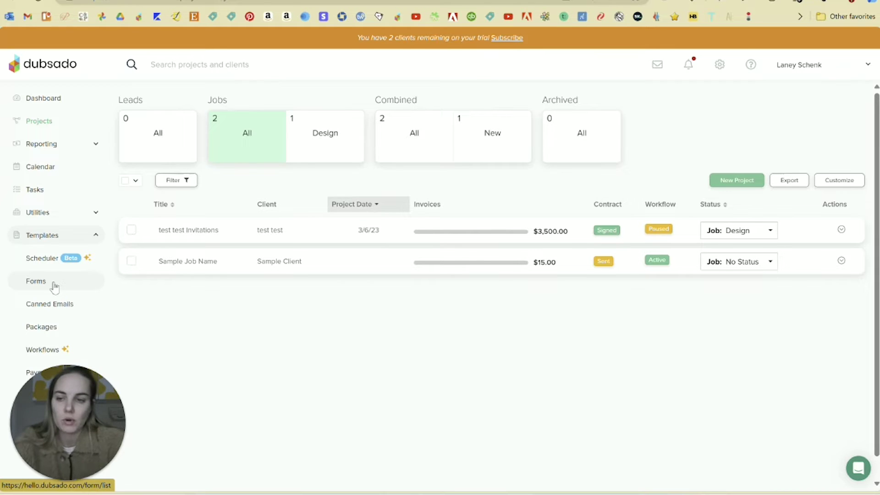
pyautogui.click(37, 281)
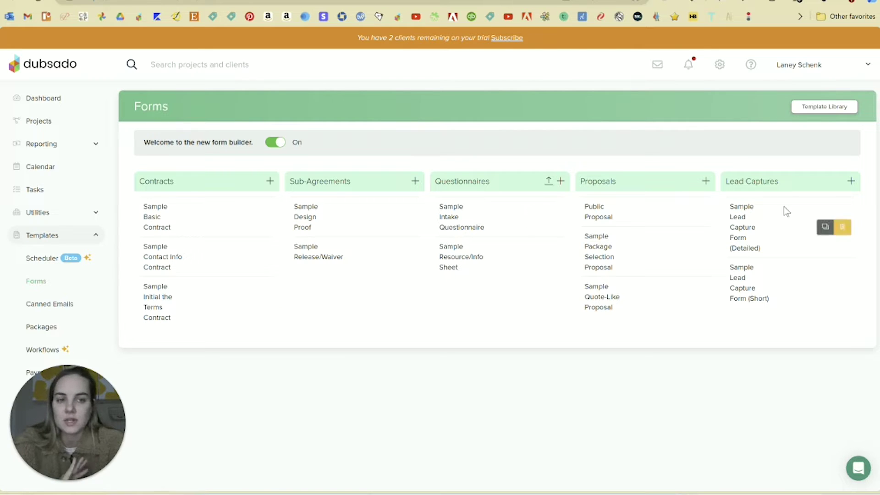
pyautogui.click(748, 230)
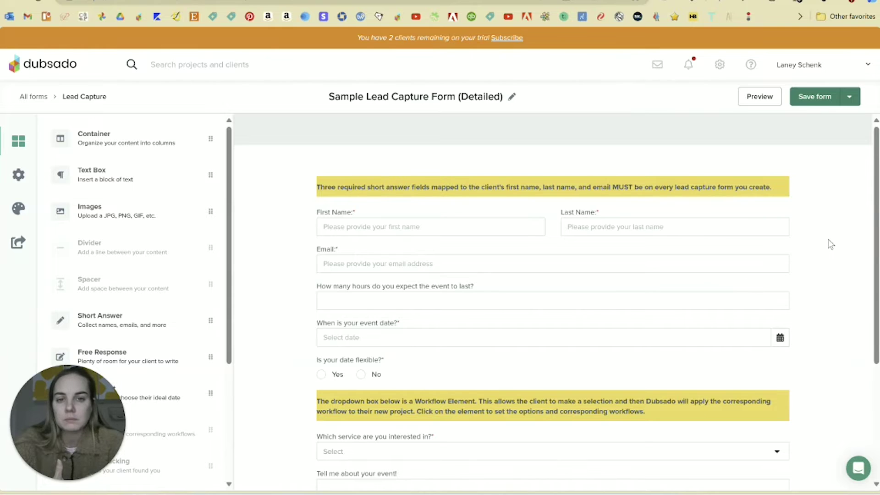
# Step: Scroll through the lead capture form's name, email and event-detail fields, then go back to All forms
pyautogui.scroll(-2, 831, 244)
pyautogui.scroll(-3, 830, 244)
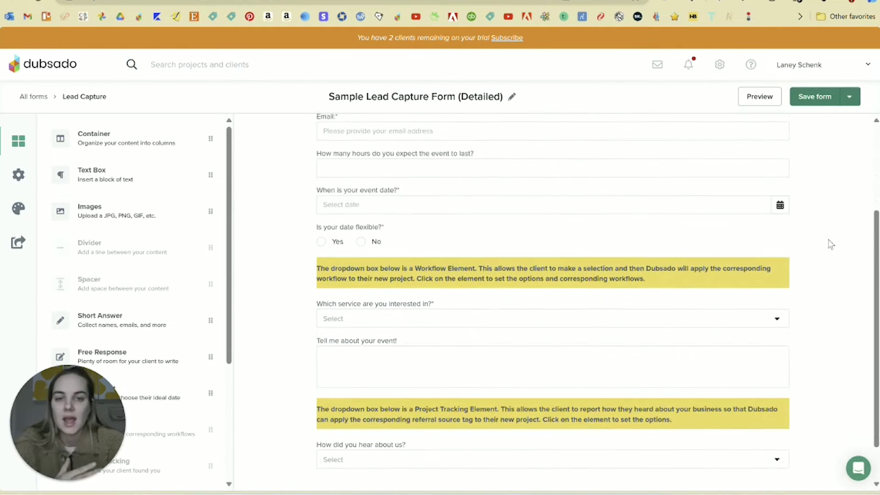
pyautogui.scroll(5, 831, 244)
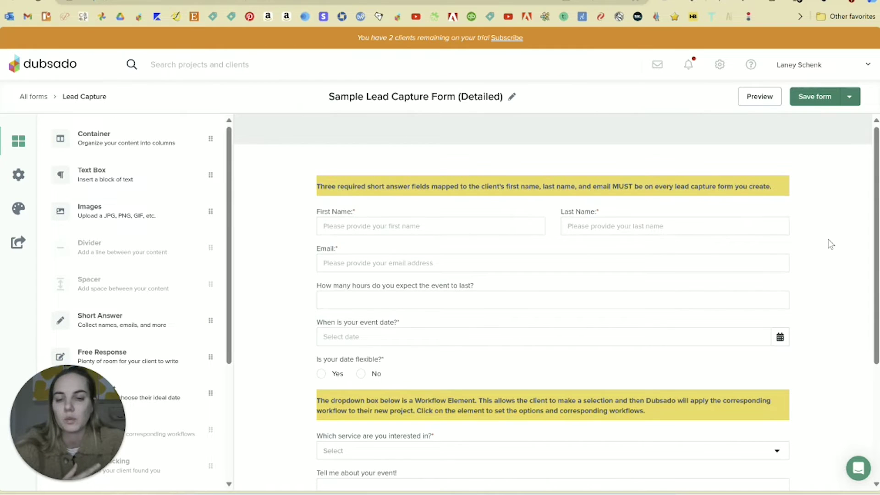
pyautogui.scroll(-5, 831, 245)
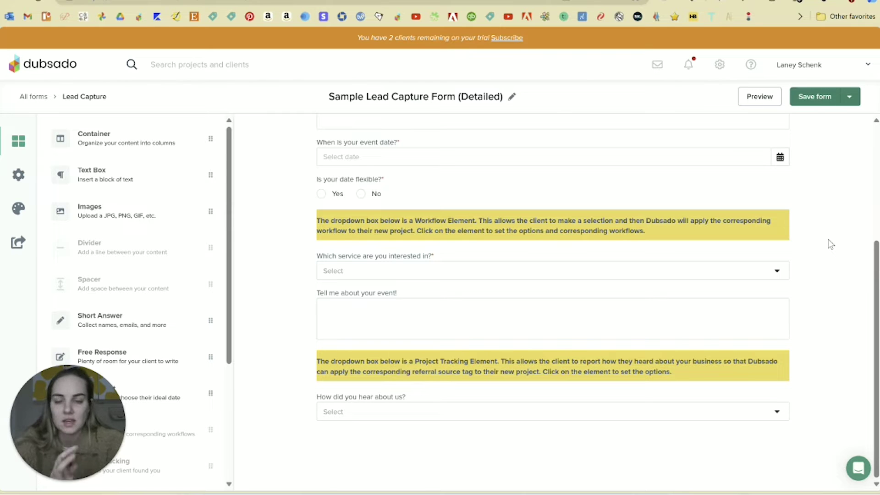
pyautogui.scroll(5, 831, 244)
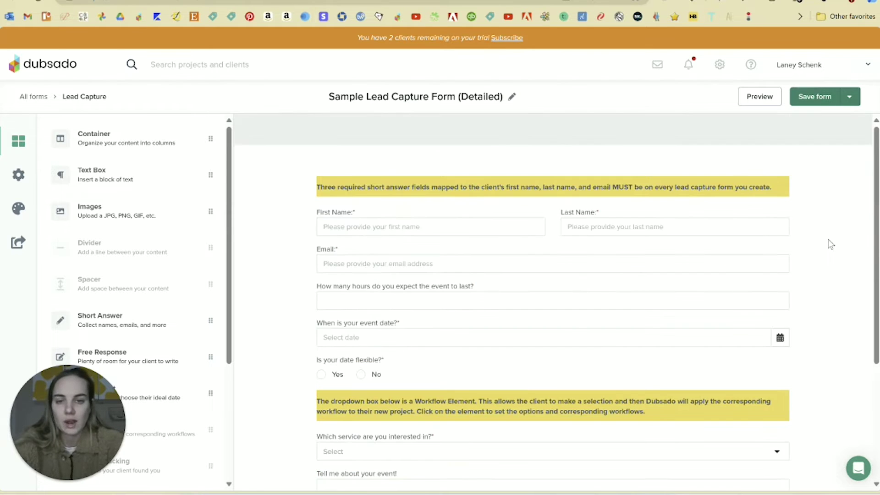
pyautogui.click(14, 3)
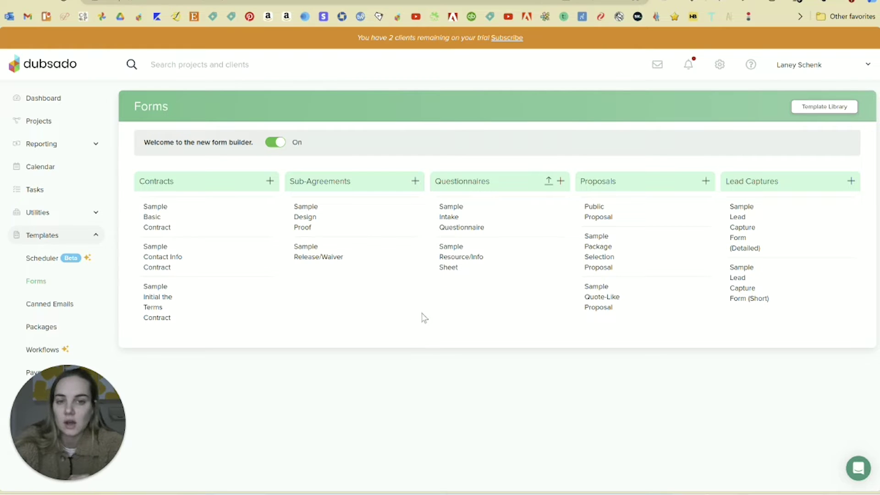
# Step: Open the Sample Intake Questionnaire template and scroll through its questions
pyautogui.click(456, 223)
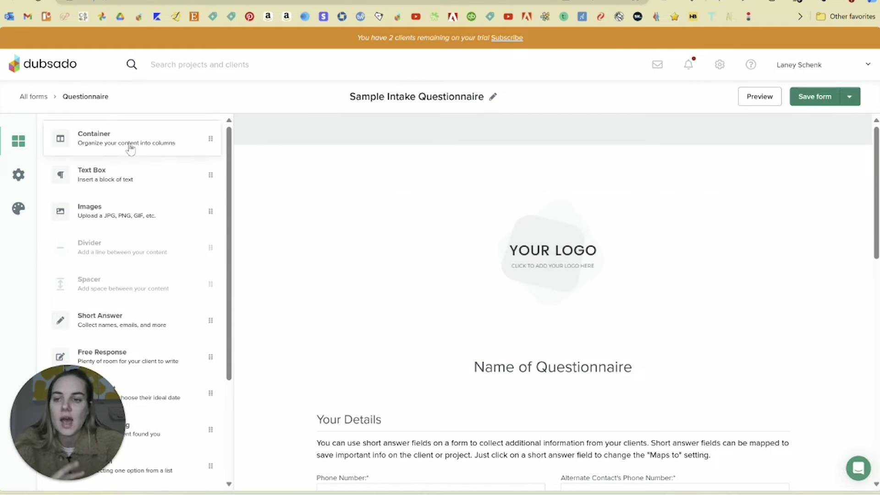
pyautogui.scroll(-3, 158, 252)
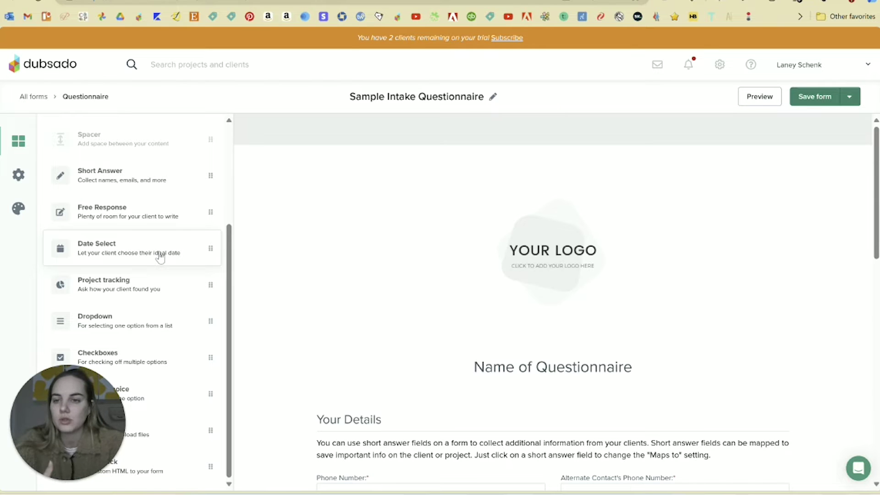
pyautogui.scroll(2, 158, 255)
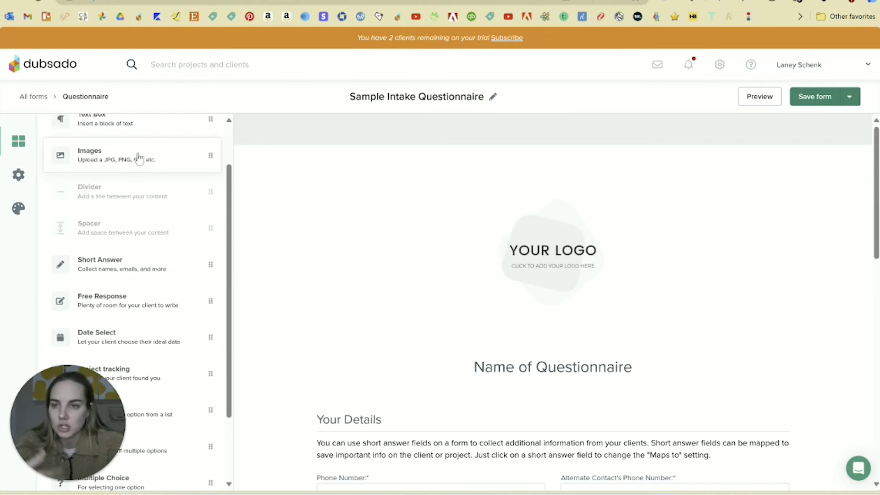
pyautogui.scroll(1, 139, 158)
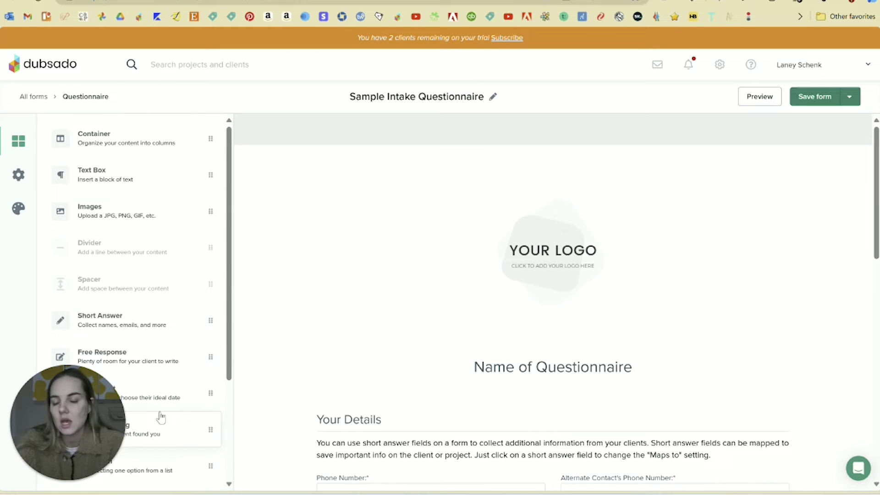
pyautogui.scroll(-3, 193, 365)
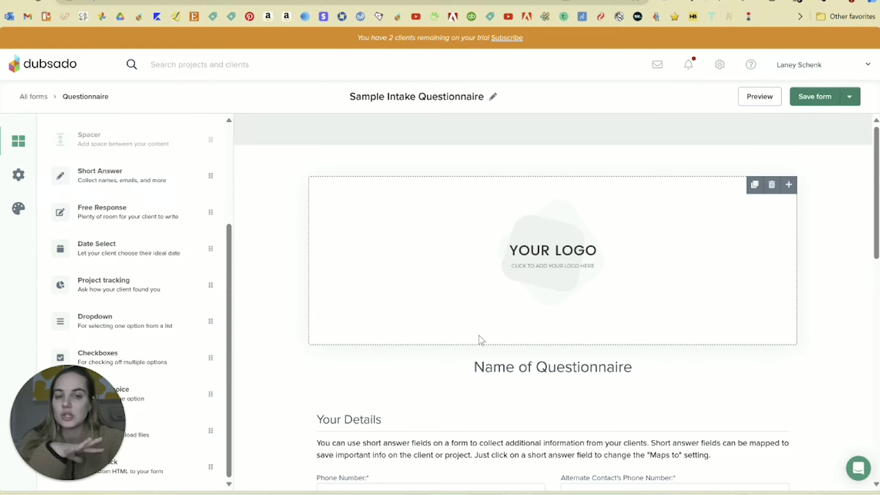
pyautogui.scroll(-3, 480, 339)
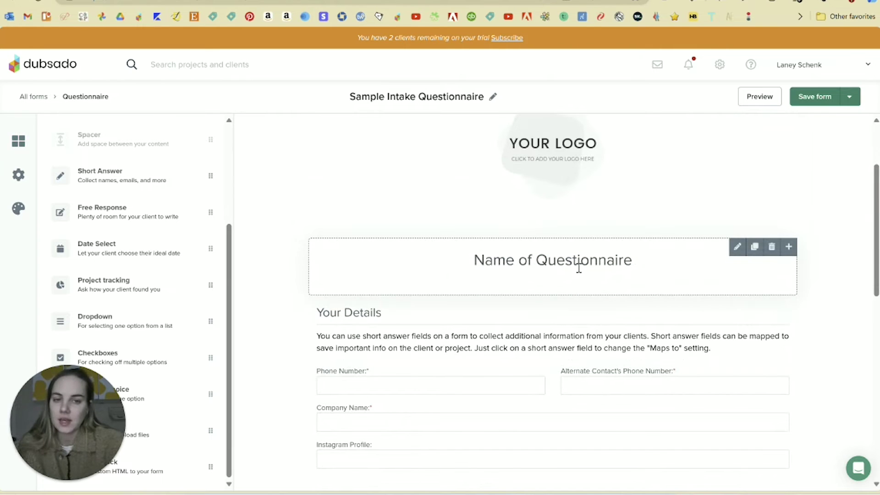
# Step: Change the questionnaire heading to 'Invitation Questionnaire', then go to Canned Emails
pyautogui.click(570, 264)
pyautogui.doubleClick(565, 262)
pyautogui.tripleClick(565, 263)
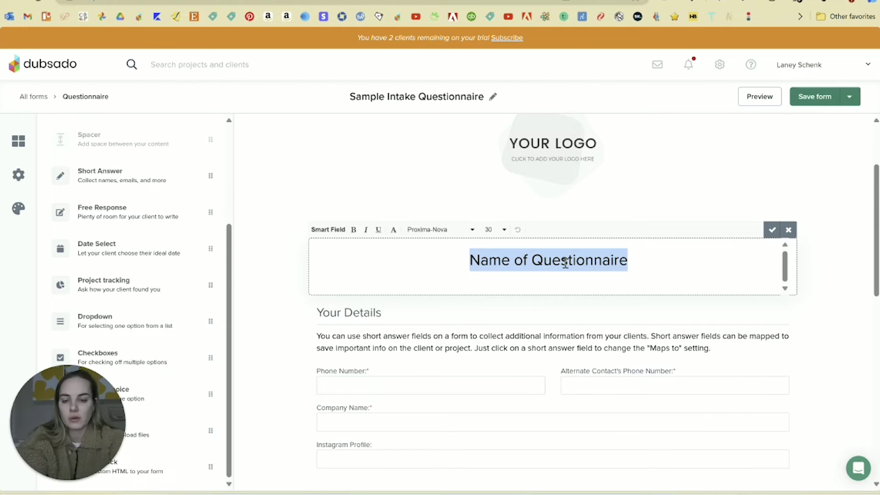
pyautogui.write('Invitation ')
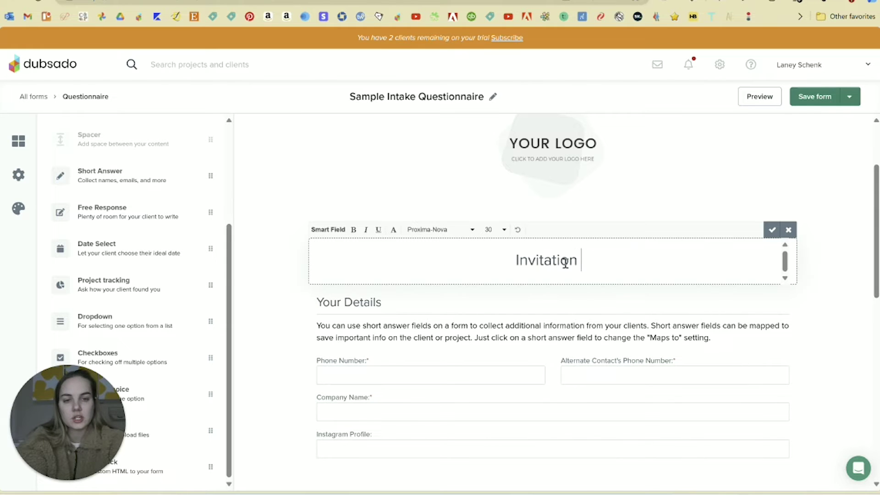
pyautogui.write('Questionnaire')
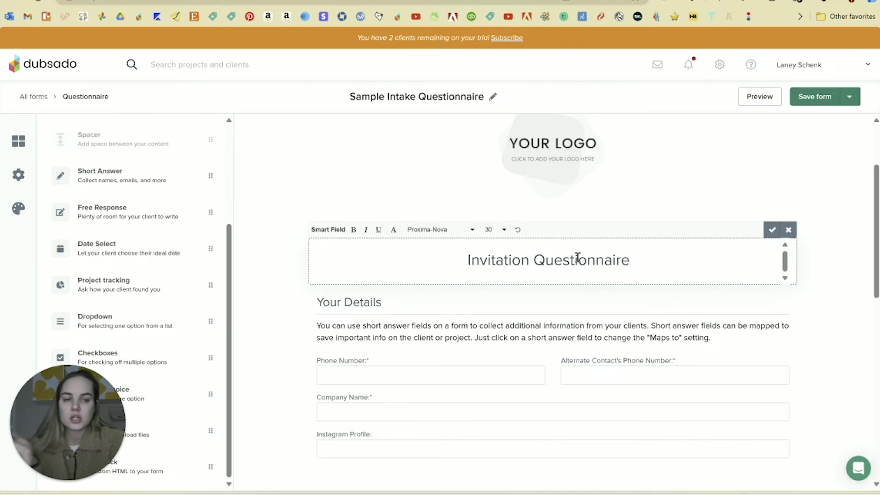
pyautogui.click(772, 229)
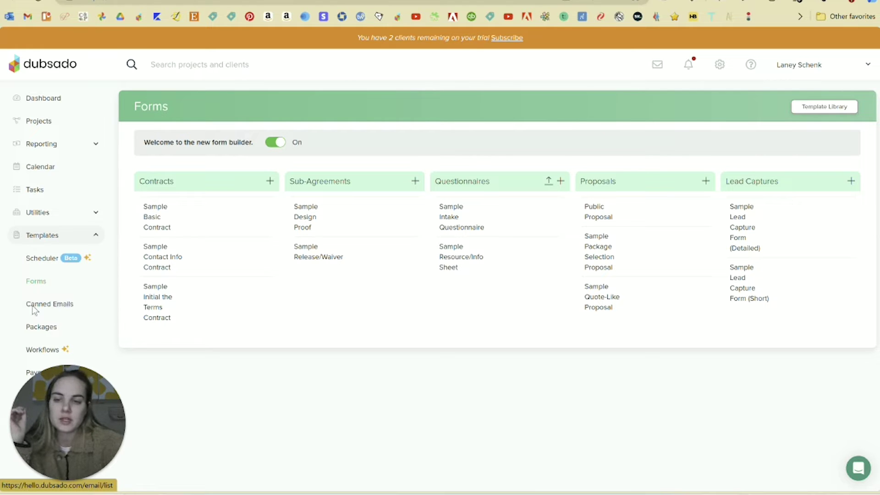
pyautogui.click(55, 306)
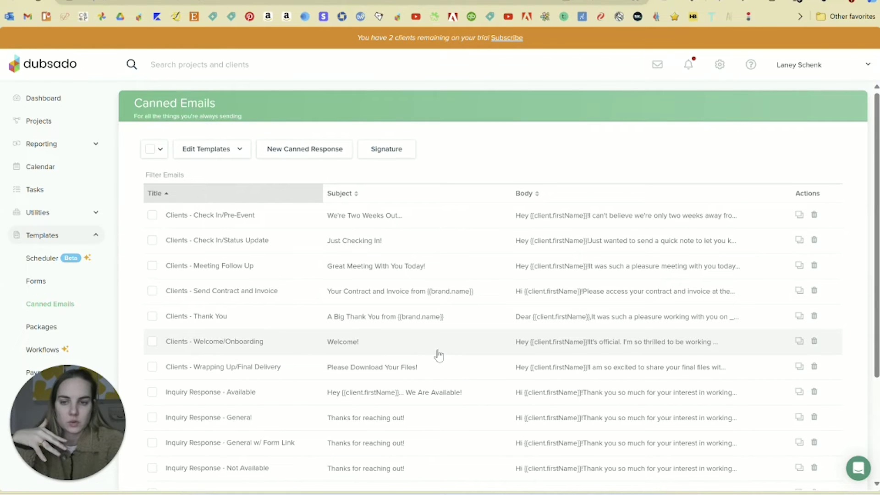
# Step: Scroll the canned emails back to the top and switch to the Packages templates
pyautogui.scroll(-3, 439, 355)
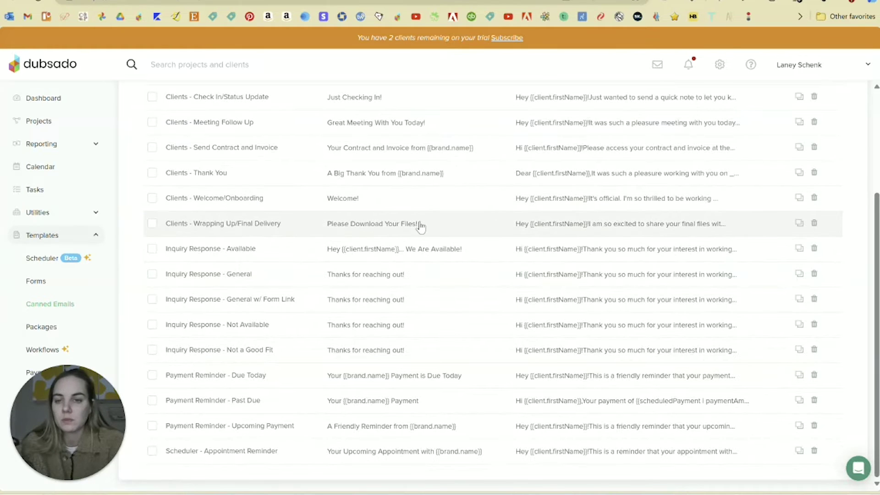
pyautogui.scroll(1, 421, 226)
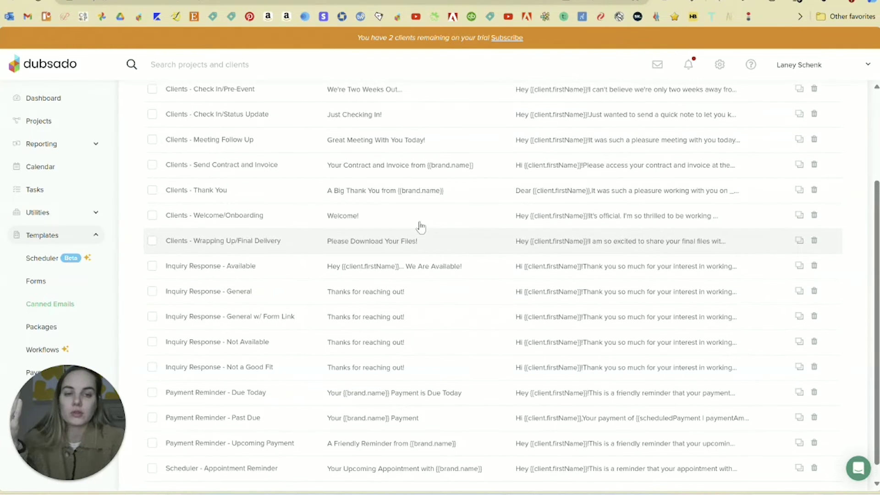
pyautogui.scroll(3, 420, 226)
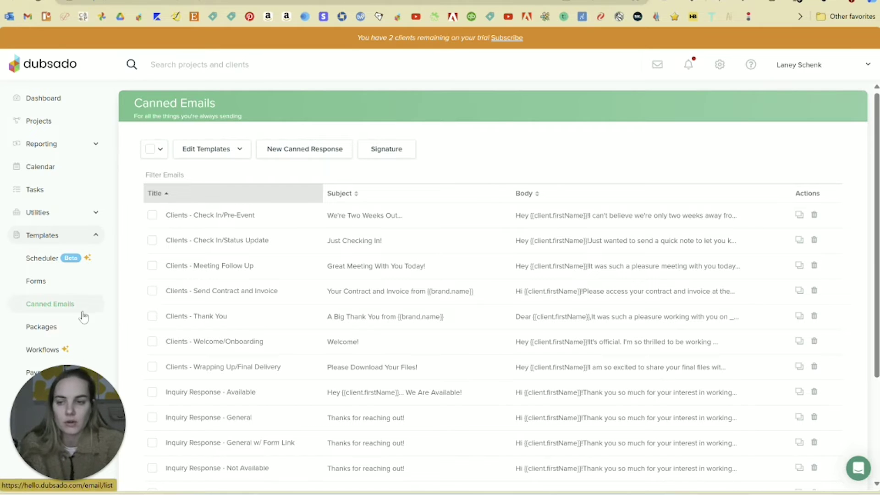
pyautogui.click(68, 329)
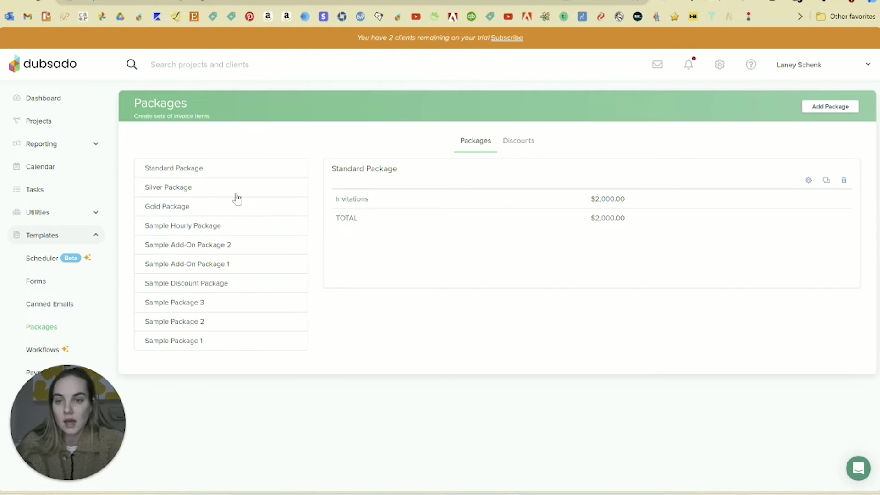
# Step: View the Gold Package's $5,000.00 line item, then expand the Reporting section
pyautogui.click(169, 207)
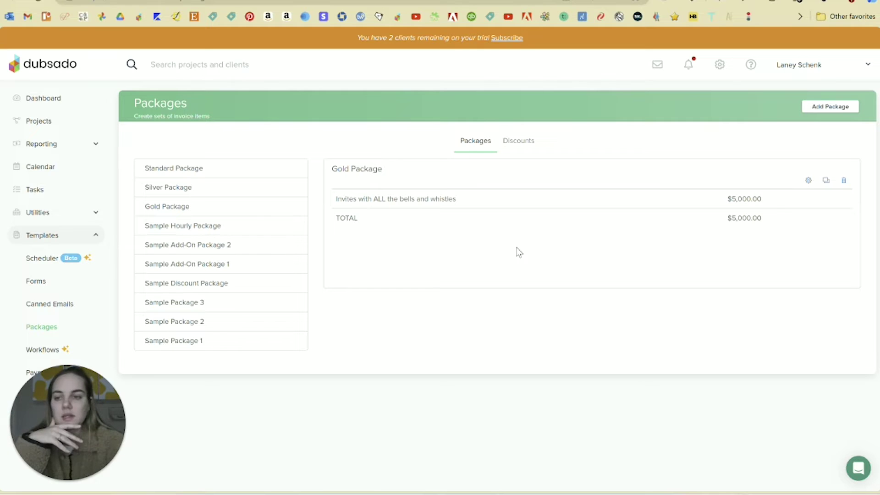
pyautogui.click(53, 144)
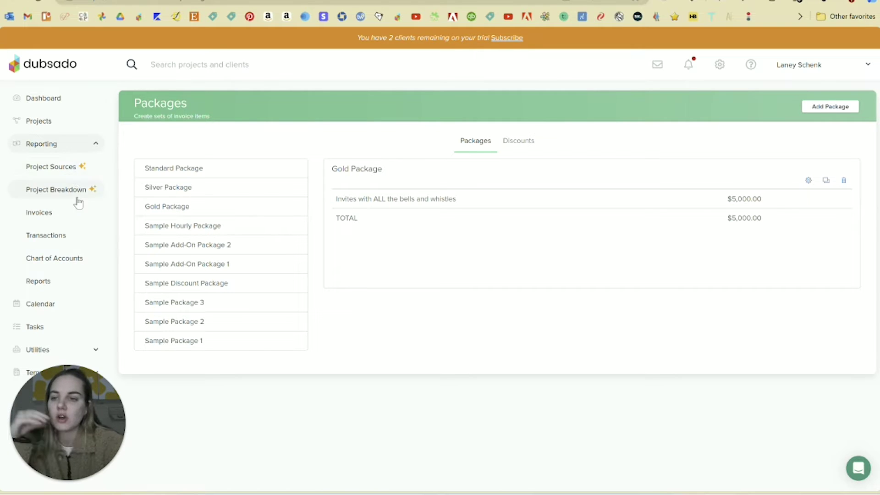
# Step: Open the income and expenses reports and scroll through them
pyautogui.click(66, 289)
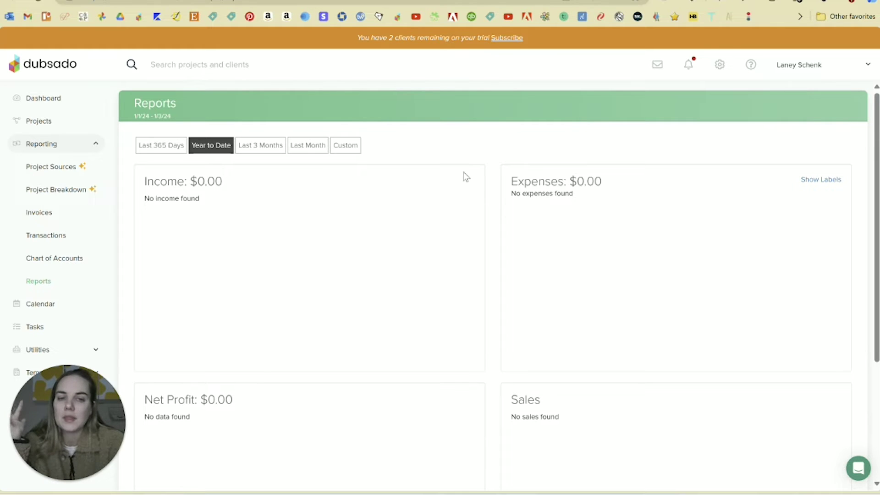
pyautogui.scroll(-1, 459, 254)
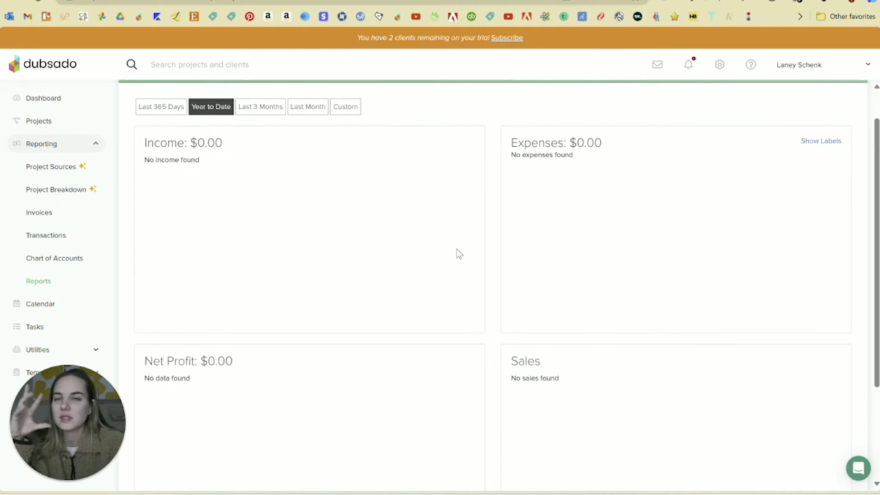
pyautogui.scroll(-3, 459, 254)
pyautogui.scroll(4, 458, 254)
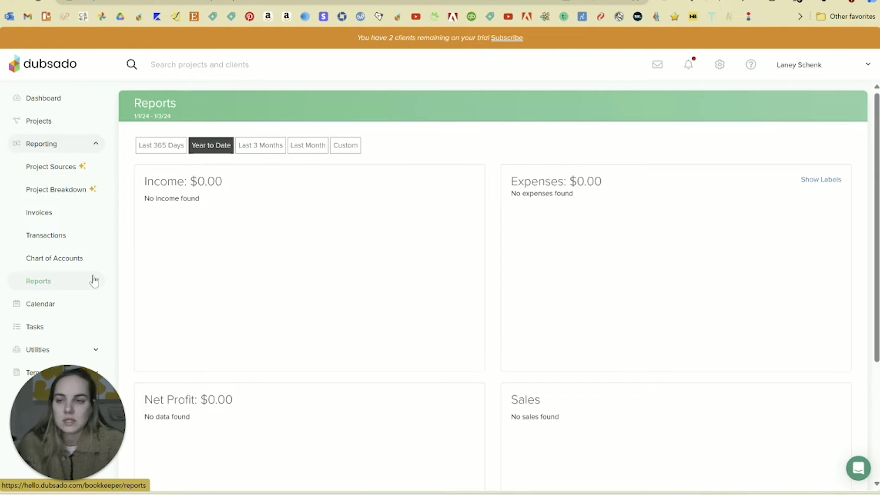
# Step: View the project sources list and the project breakdown report
pyautogui.click(88, 173)
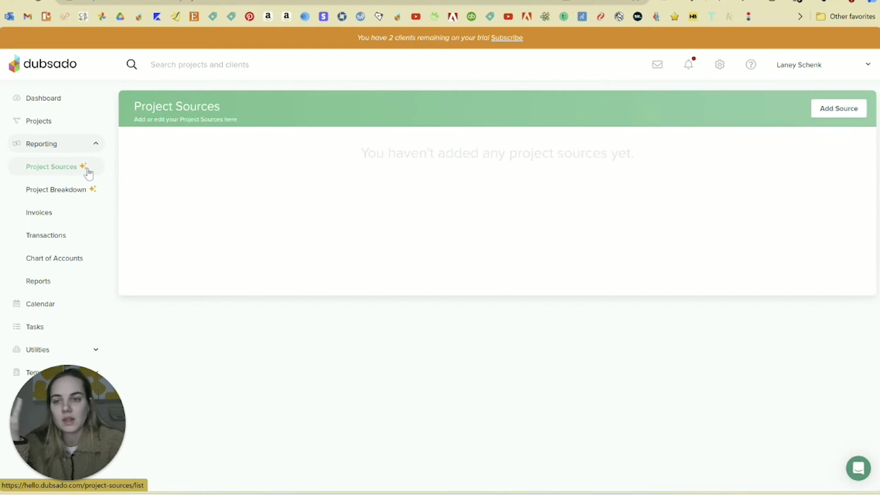
pyautogui.click(81, 193)
pyautogui.scroll(-1, 477, 205)
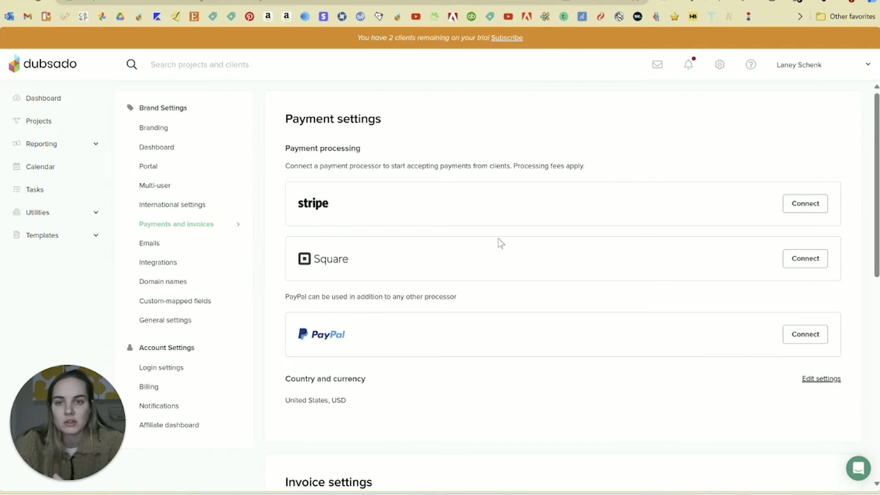
# Step: Scroll between the payment connections and the invoice settings on Dubsado's Payment settings page
pyautogui.scroll(-1, 500, 243)
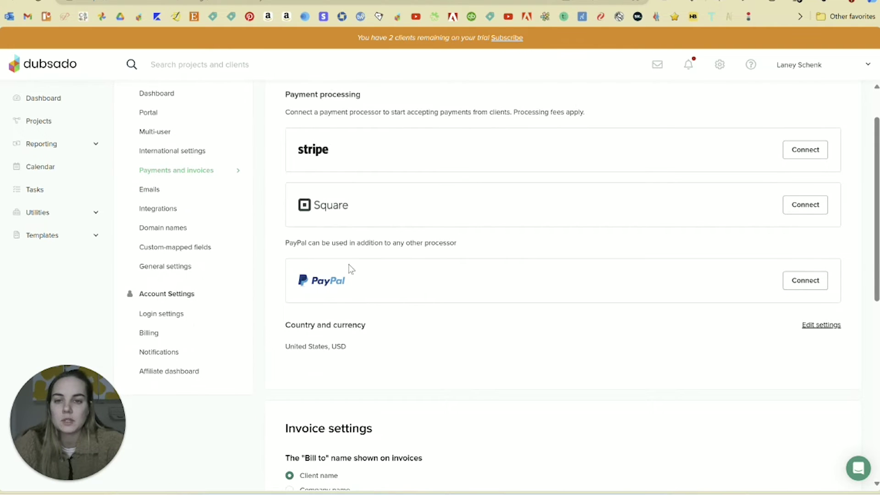
pyautogui.scroll(-2, 360, 301)
pyautogui.scroll(3, 359, 301)
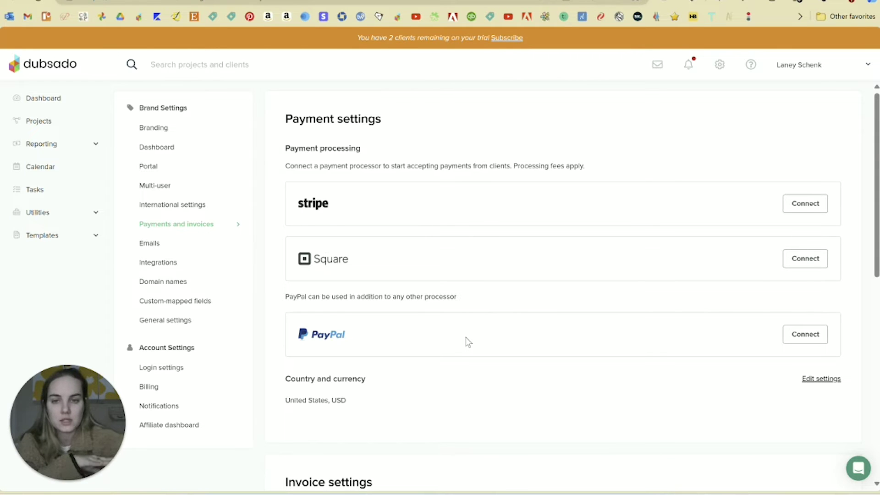
pyautogui.scroll(-2, 467, 342)
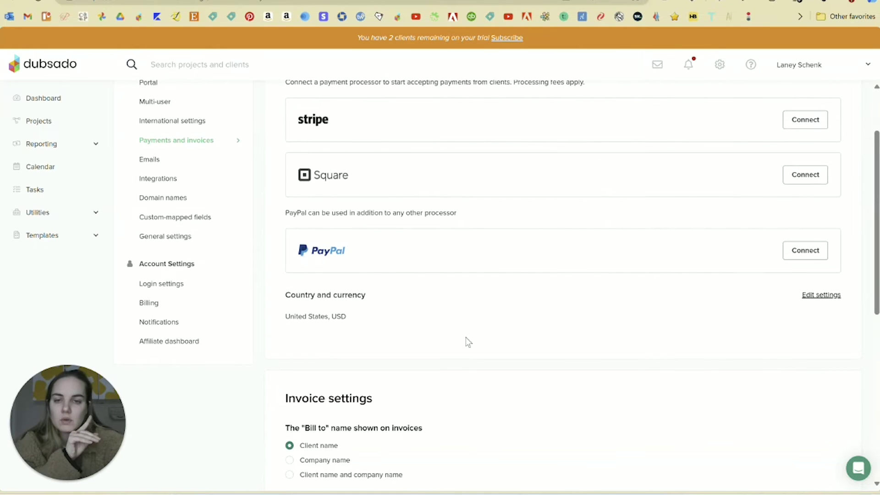
pyautogui.scroll(2, 467, 342)
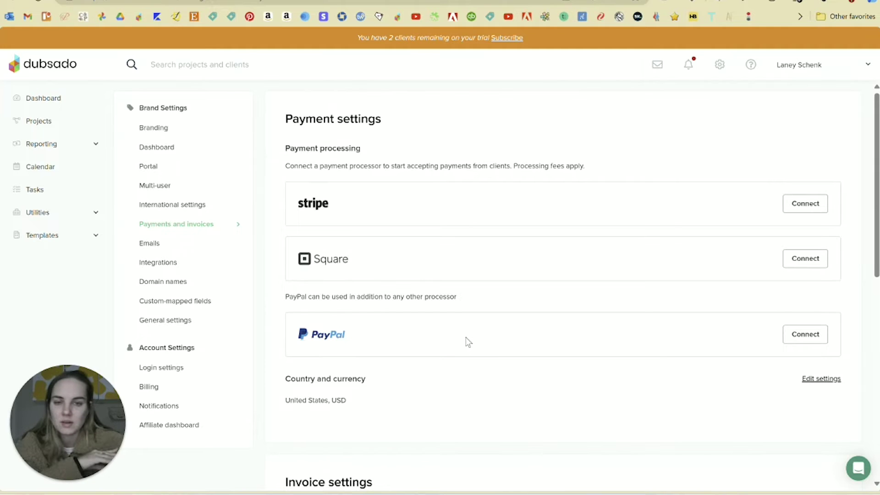
pyautogui.scroll(-5, 468, 342)
pyautogui.scroll(5, 467, 341)
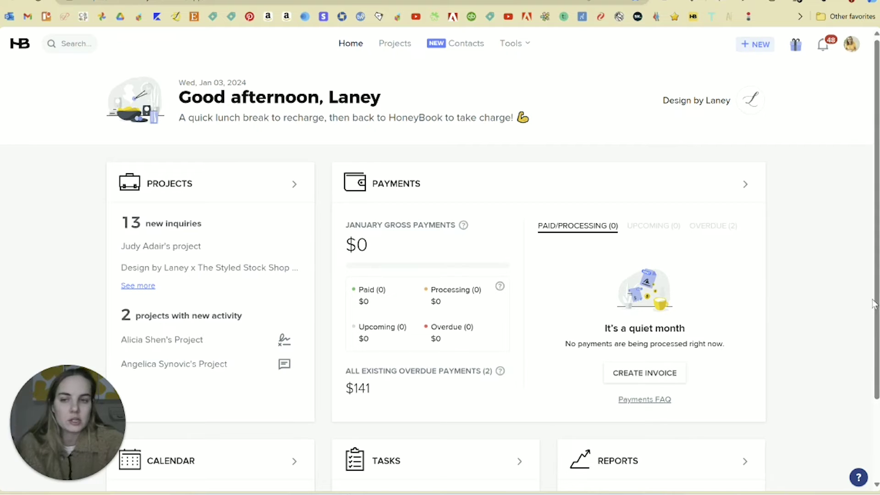
# Step: Scroll through HoneyBook's dashboard cards, then open the Projects pipeline with 37 active projects
pyautogui.scroll(-3, 873, 303)
pyautogui.scroll(3, 873, 304)
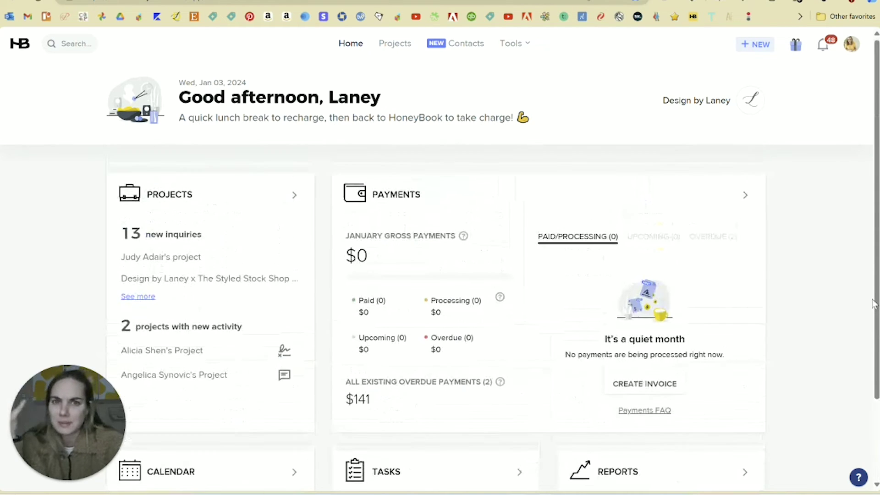
pyautogui.scroll(-1, 873, 303)
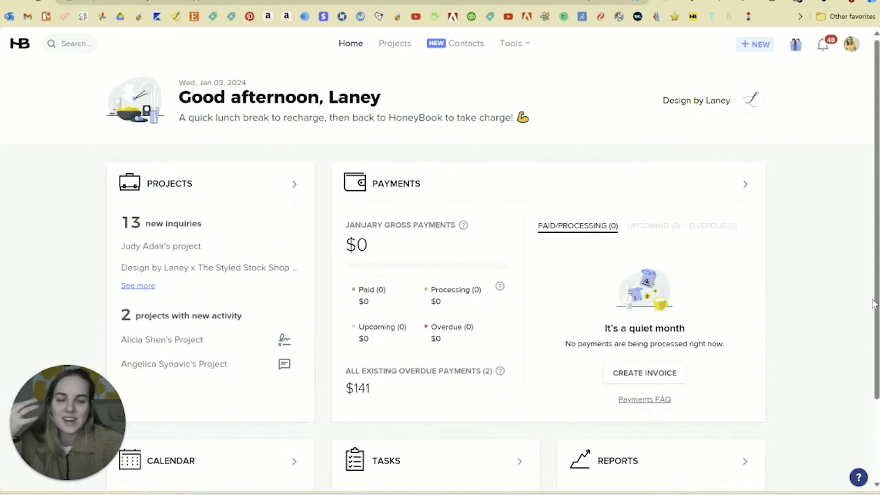
pyautogui.scroll(-1, 873, 304)
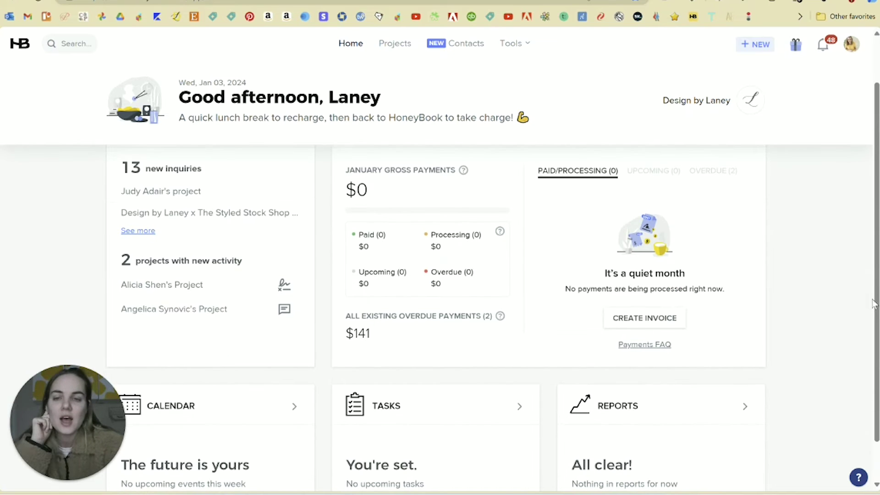
pyautogui.scroll(-1, 873, 304)
pyautogui.scroll(1, 873, 303)
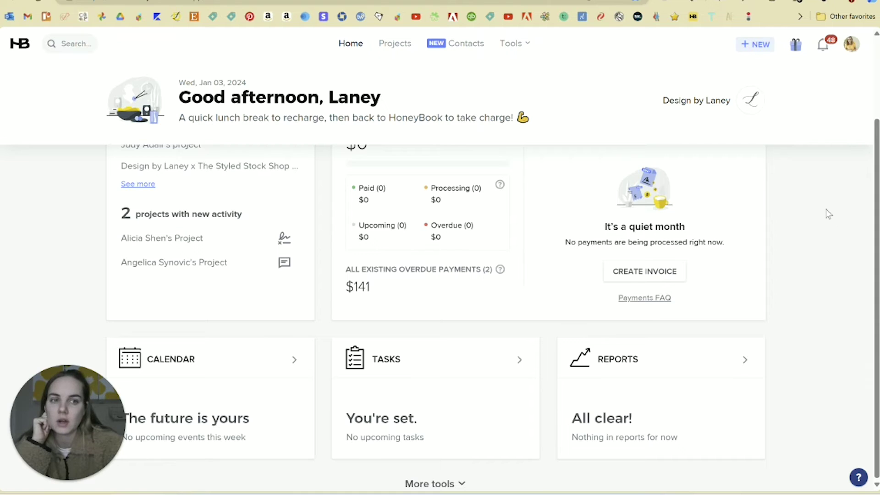
pyautogui.scroll(2, 826, 212)
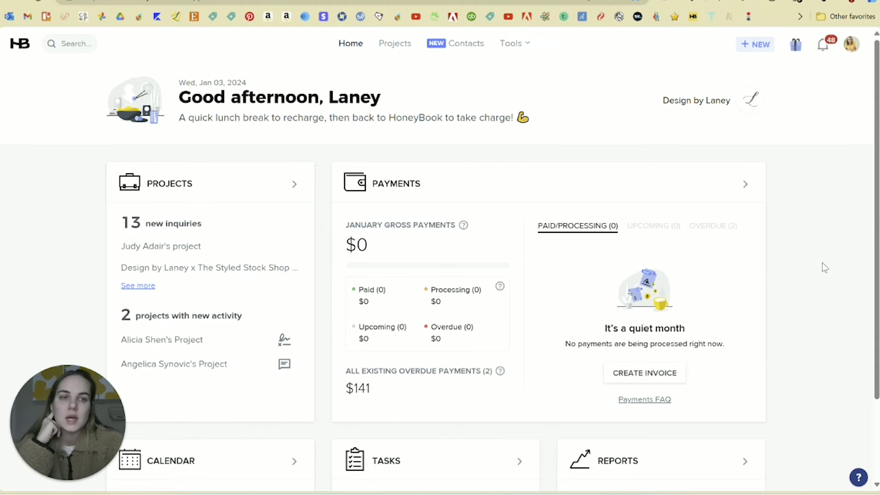
pyautogui.scroll(-2, 823, 267)
pyautogui.scroll(2, 825, 268)
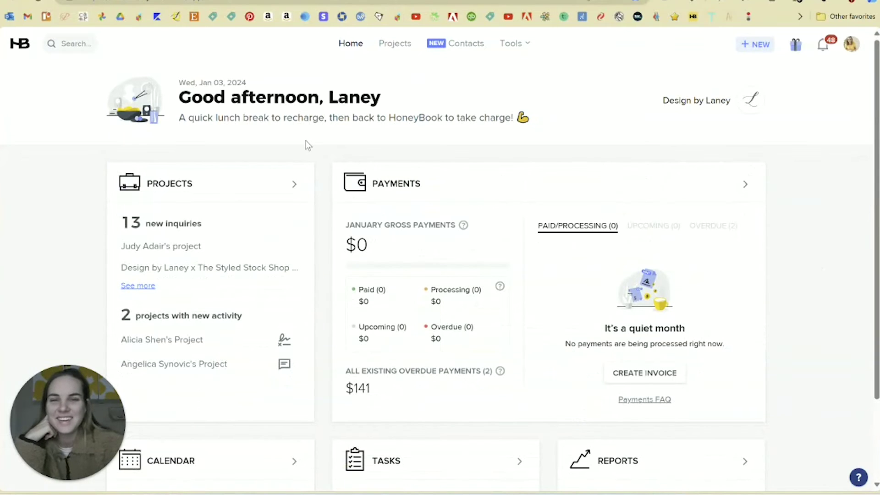
pyautogui.click(393, 43)
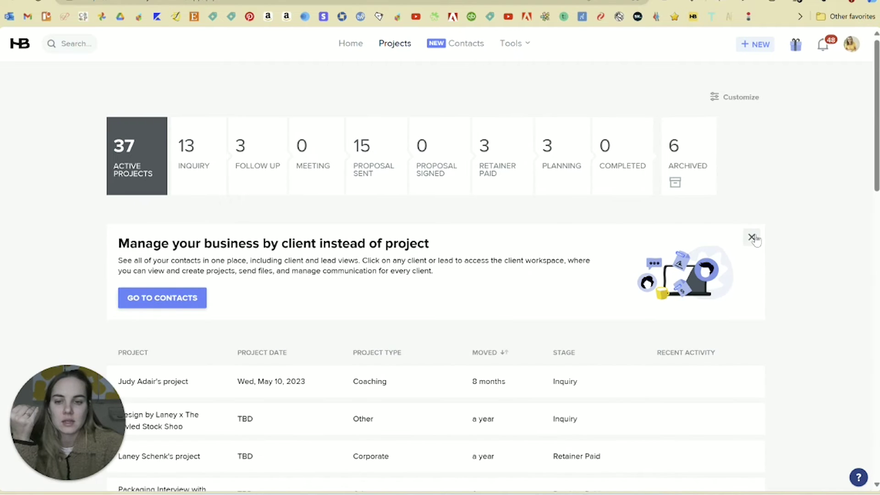
pyautogui.click(752, 237)
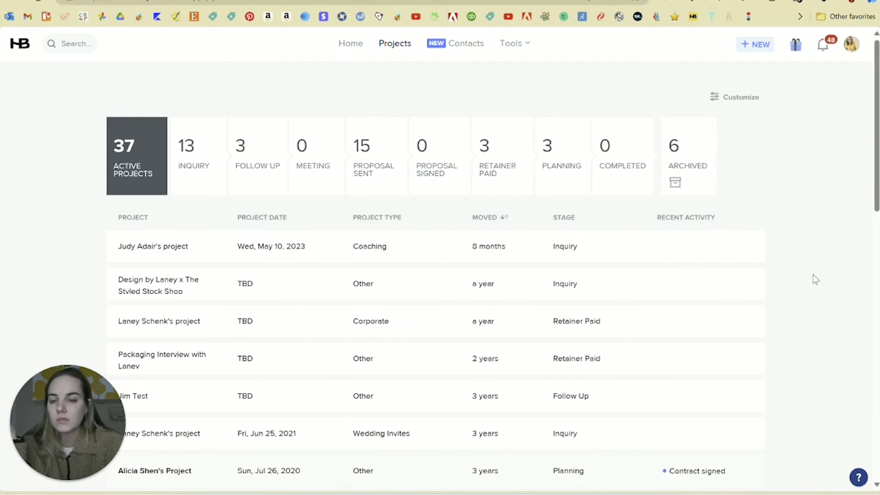
pyautogui.scroll(-3, 815, 279)
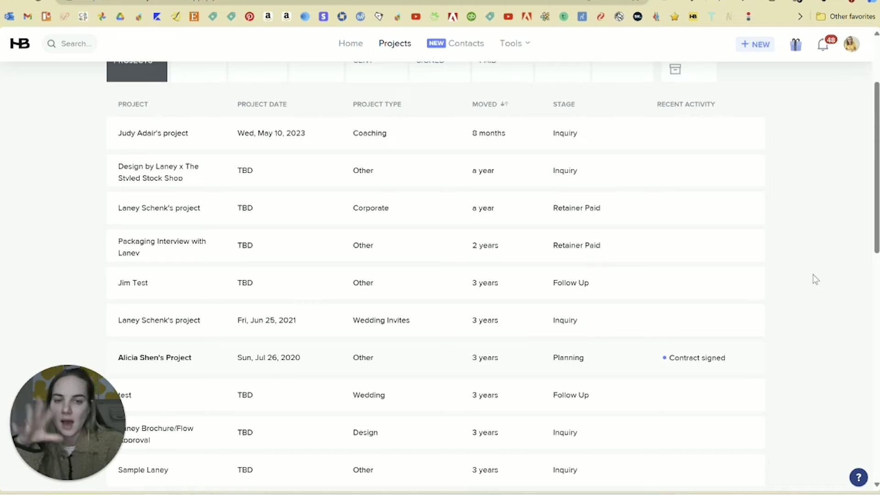
pyautogui.scroll(-2, 816, 279)
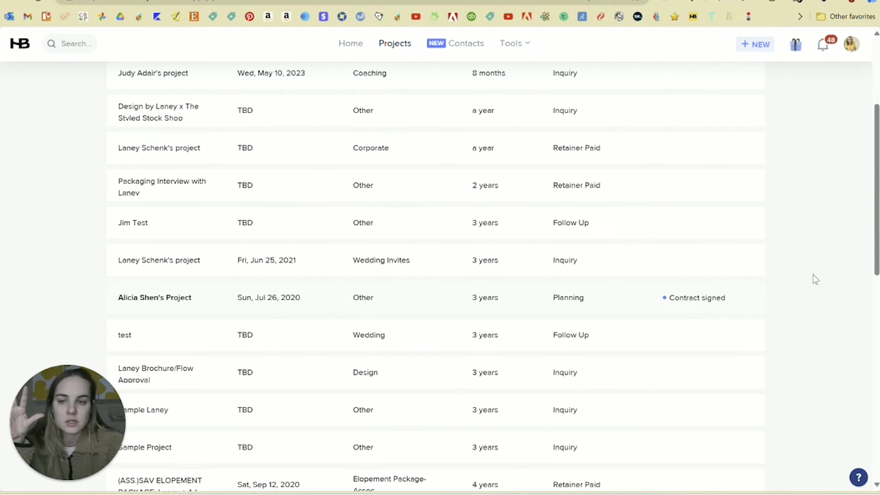
pyautogui.scroll(-5, 814, 279)
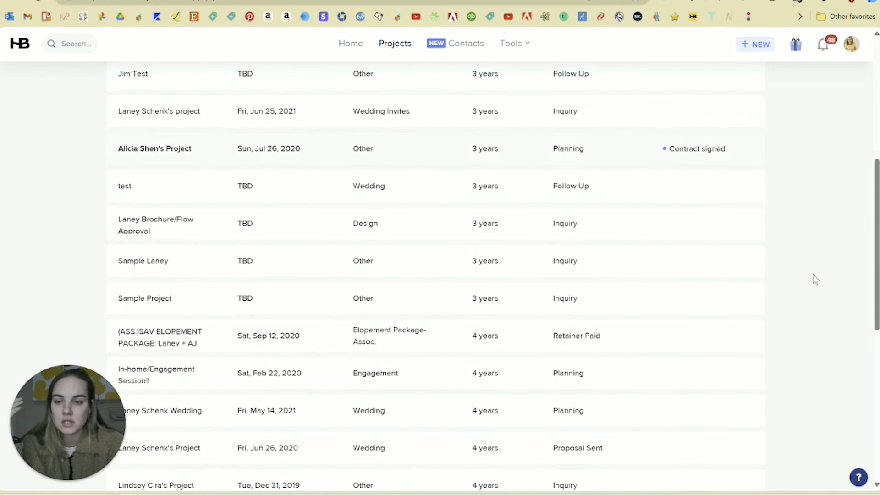
pyautogui.scroll(-4, 180, 209)
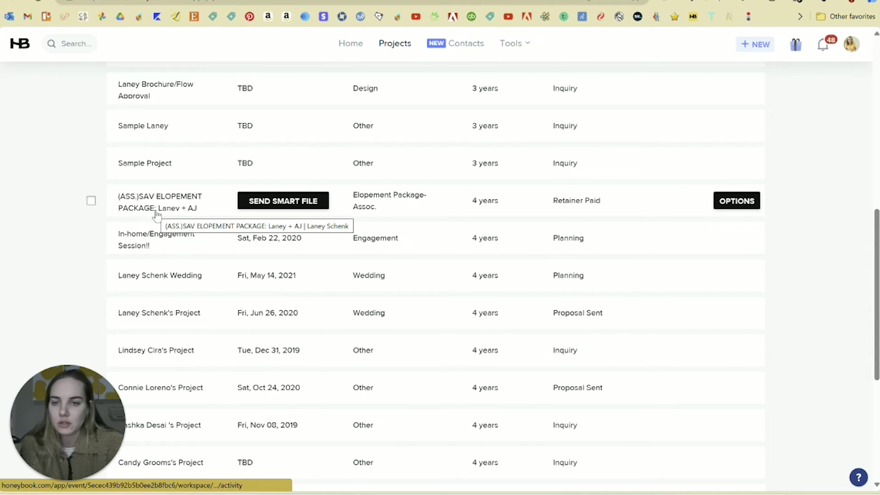
pyautogui.scroll(10, 157, 213)
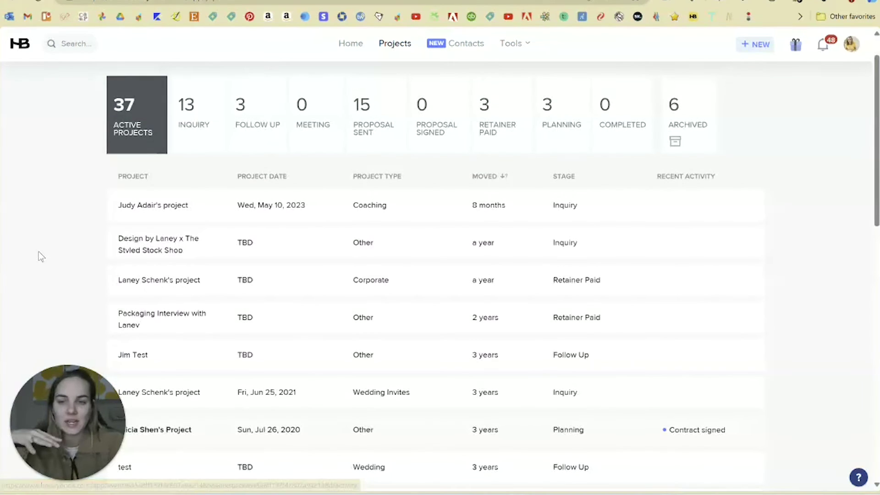
pyautogui.scroll(1, 433, 313)
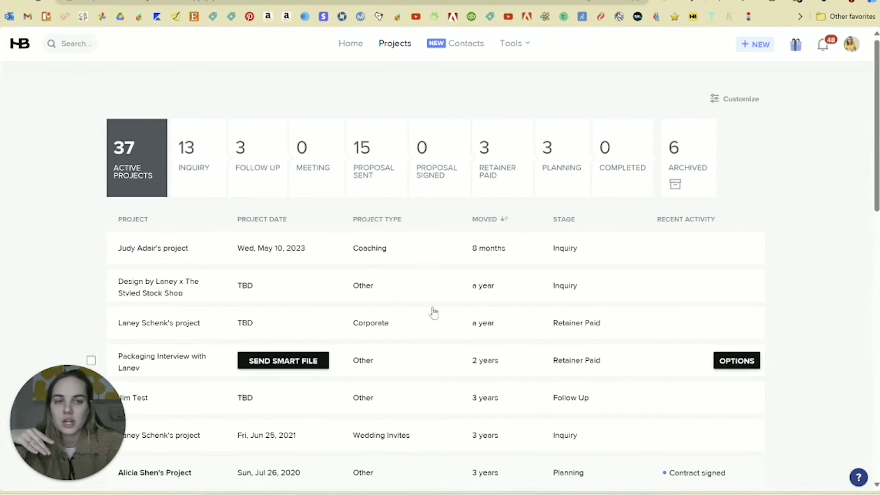
pyautogui.click(741, 97)
pyautogui.moveTo(317, 243); pyautogui.dragTo(248, 243)
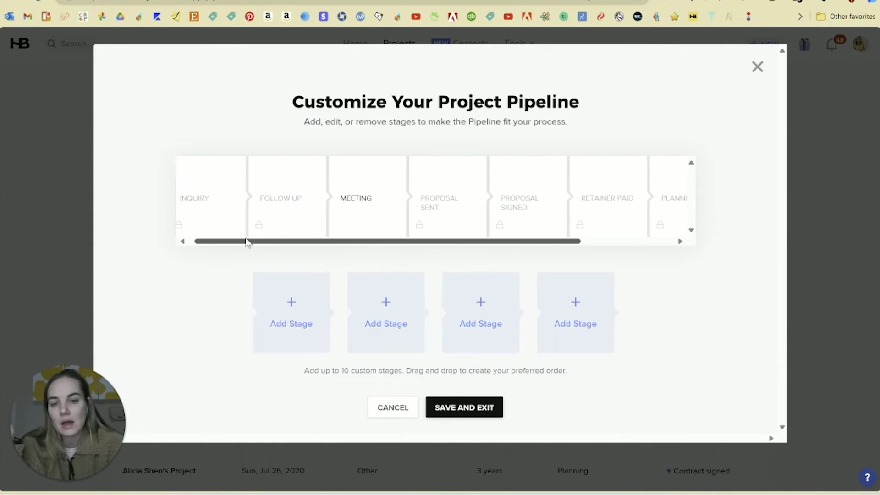
pyautogui.click(756, 67)
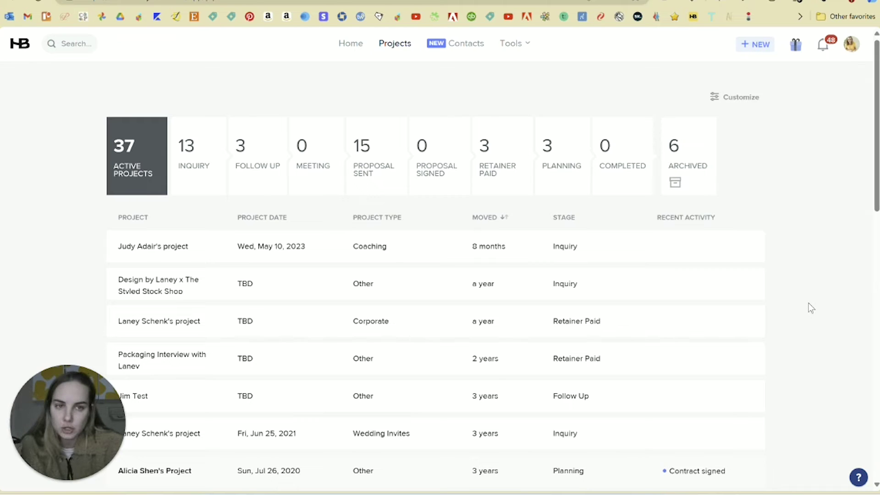
pyautogui.click(514, 44)
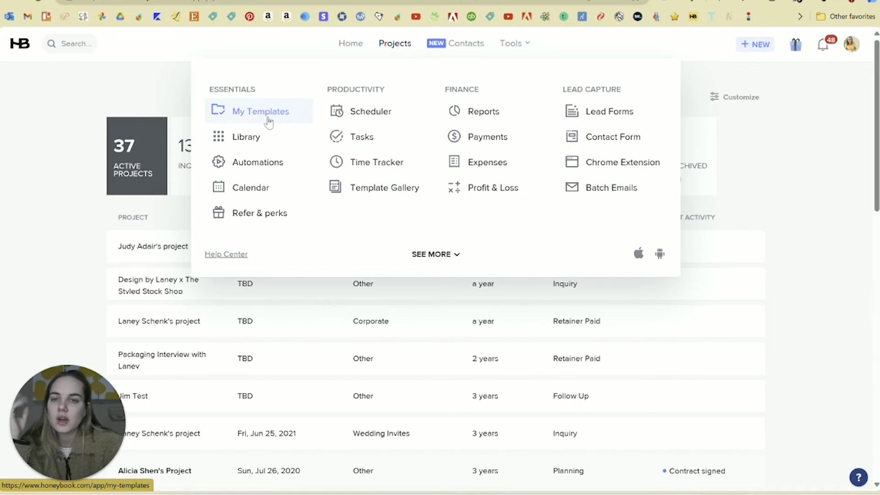
# Step: Open the Wedding Invitation Proof template from the saved My Templates list
pyautogui.click(269, 123)
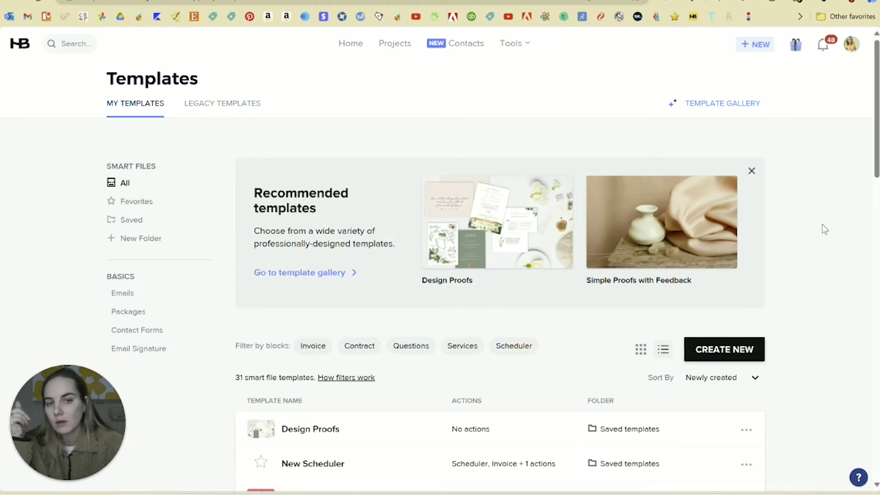
pyautogui.scroll(-2, 825, 229)
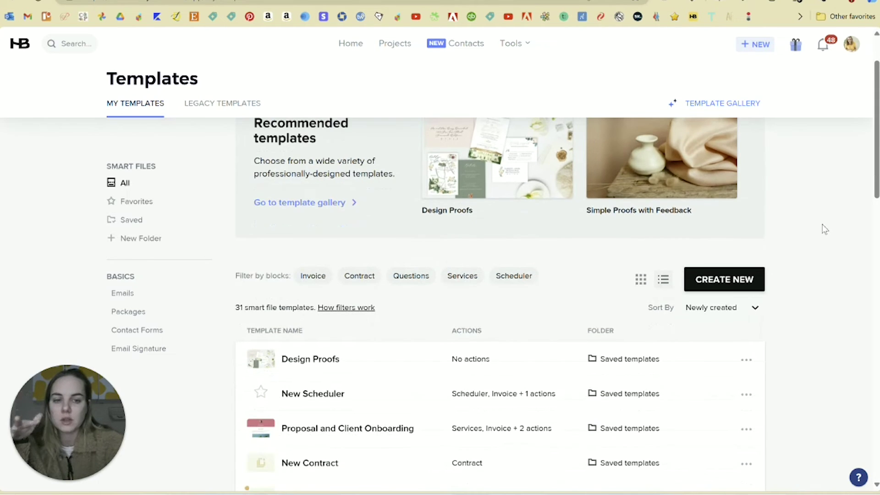
pyautogui.scroll(2, 825, 229)
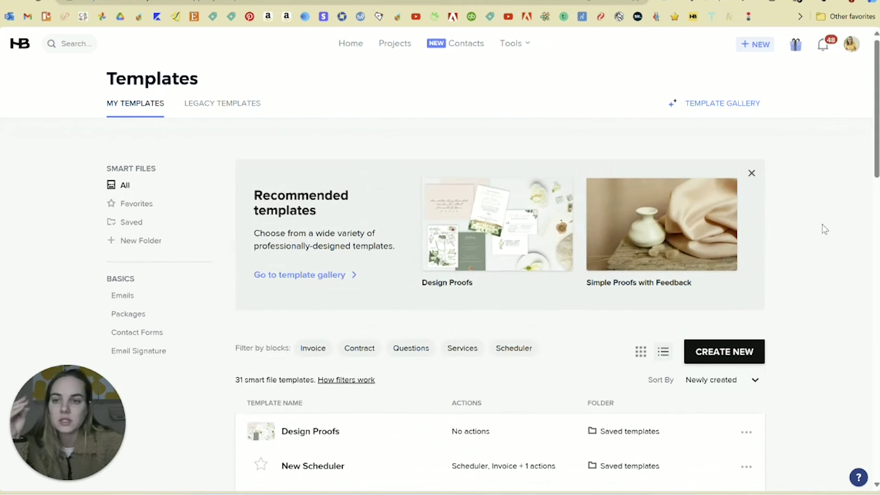
pyautogui.scroll(-5, 822, 228)
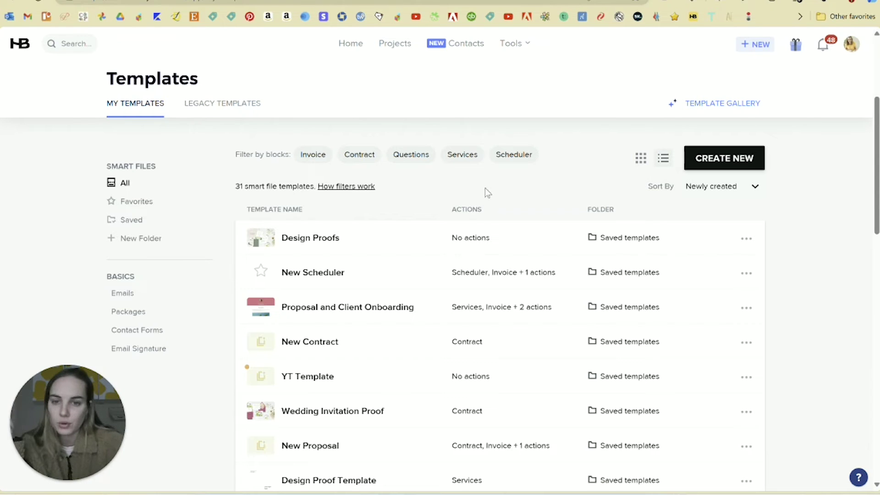
pyautogui.scroll(-3, 320, 248)
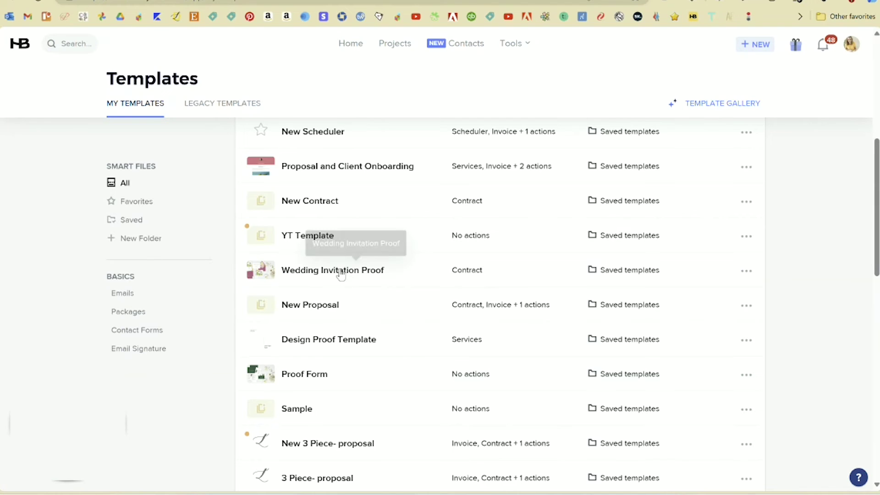
pyautogui.click(339, 270)
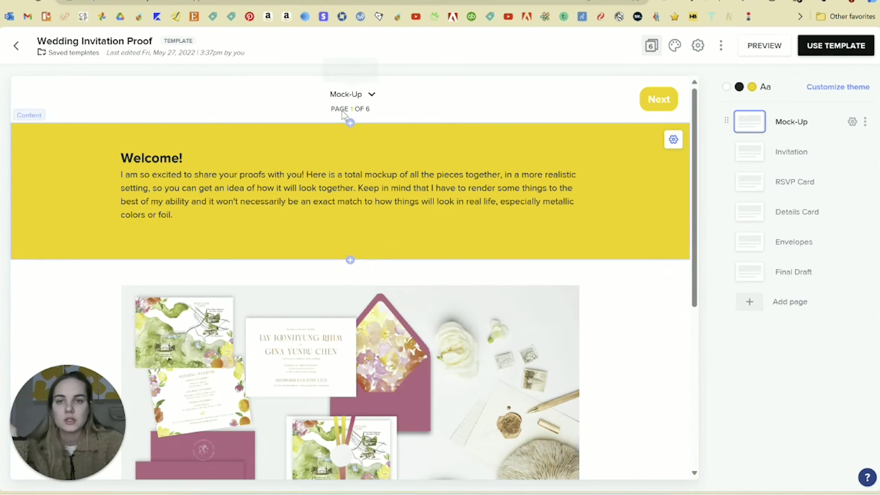
# Step: Review the page's navigation button settings, then return to the pages list
pyautogui.click(507, 112)
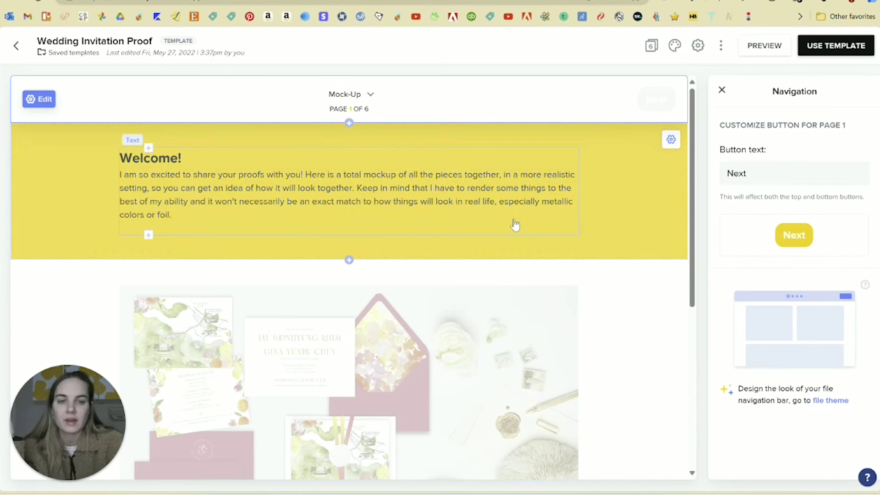
pyautogui.scroll(-3, 515, 225)
pyautogui.scroll(-3, 442, 293)
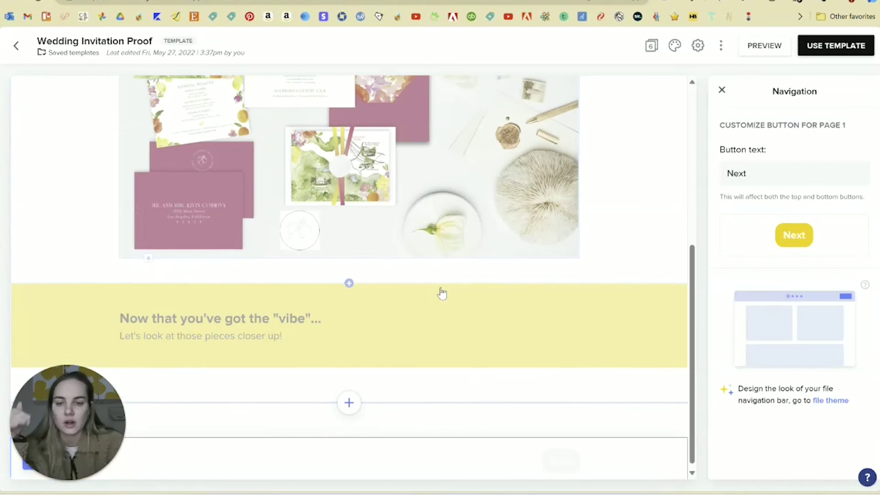
pyautogui.scroll(5, 440, 292)
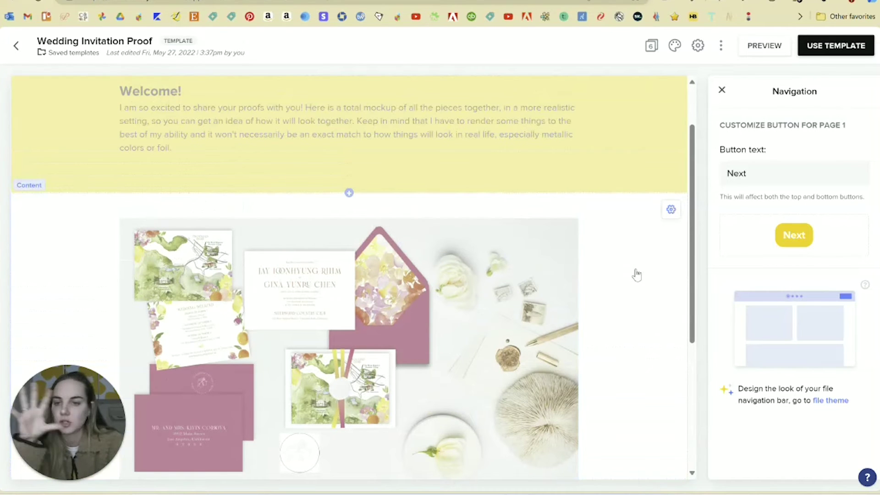
pyautogui.scroll(-4, 635, 273)
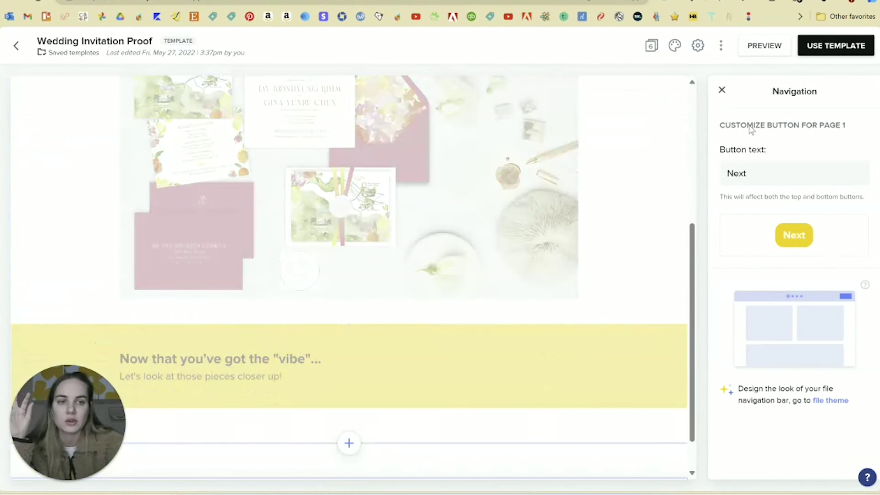
pyautogui.click(722, 90)
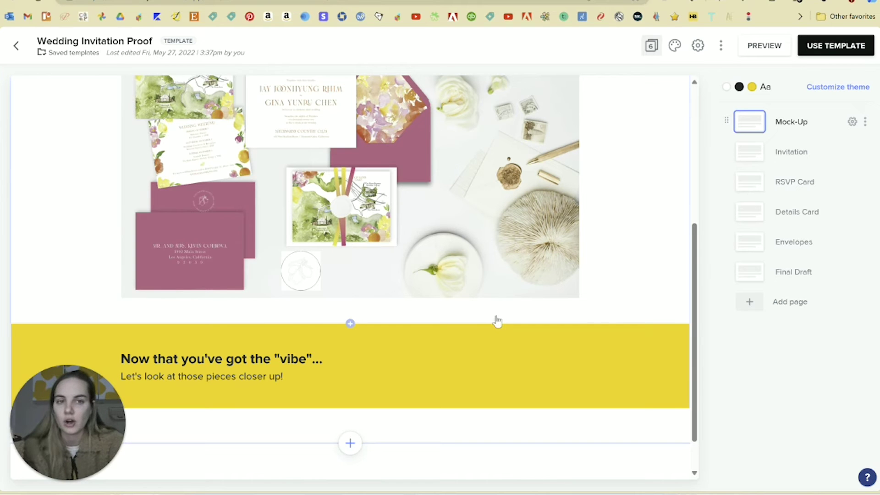
# Step: Browse the proof's Invitation, RSVP Card and Final Draft pages
pyautogui.click(752, 156)
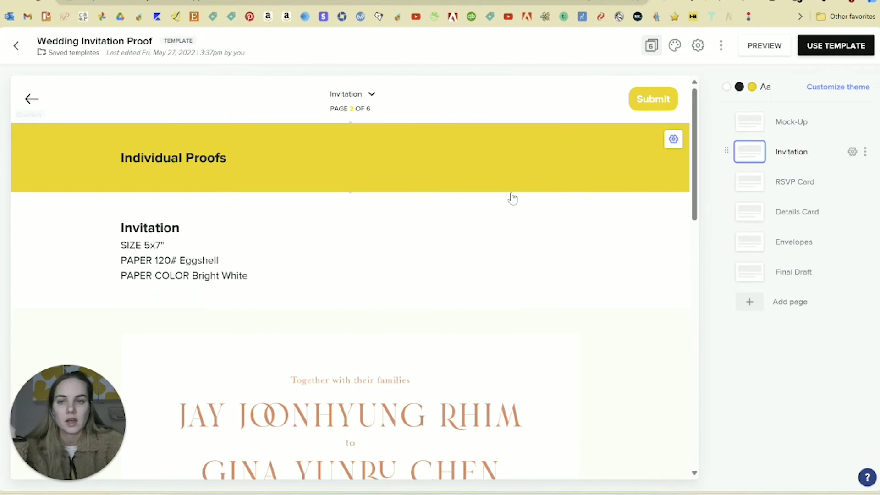
pyautogui.scroll(-6, 476, 245)
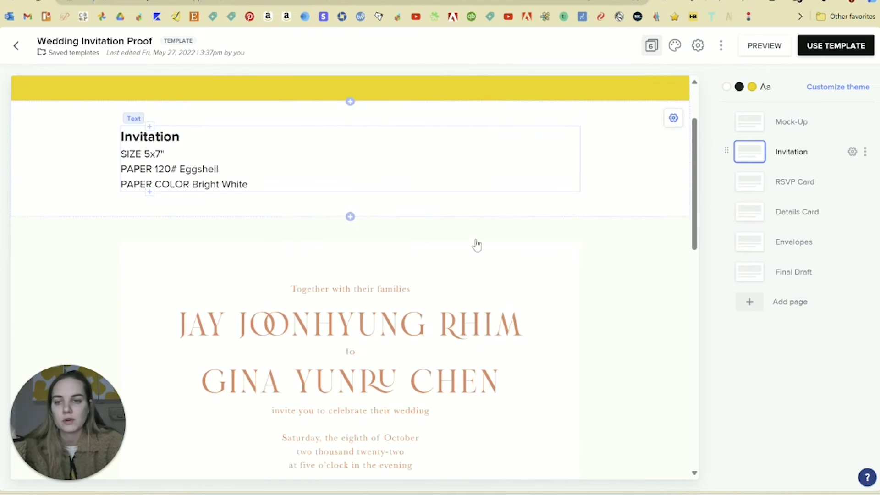
pyautogui.scroll(-8, 477, 245)
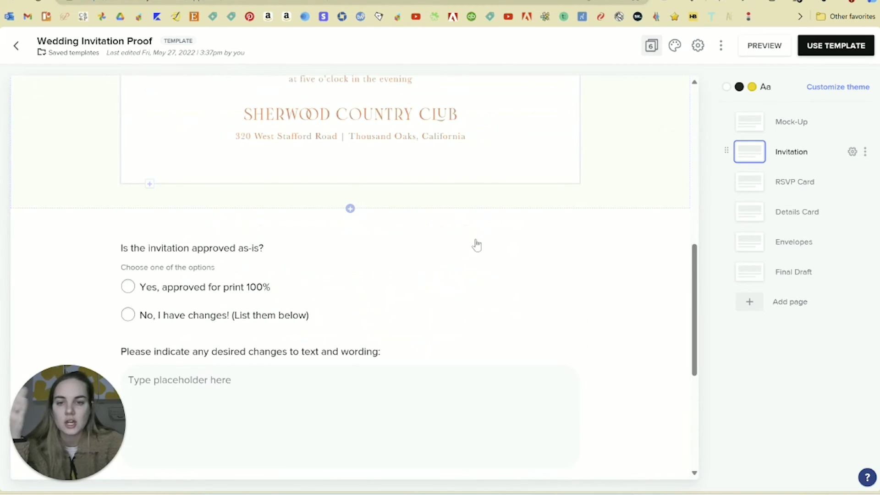
pyautogui.scroll(-3, 411, 204)
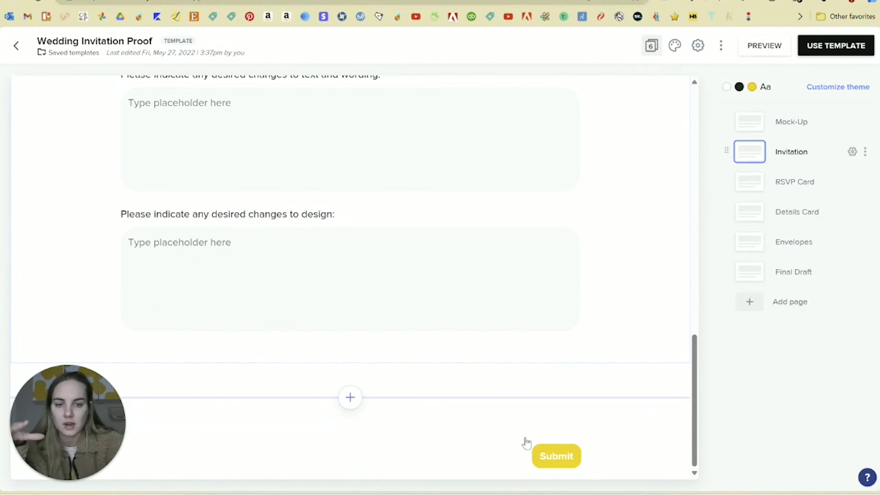
pyautogui.click(553, 455)
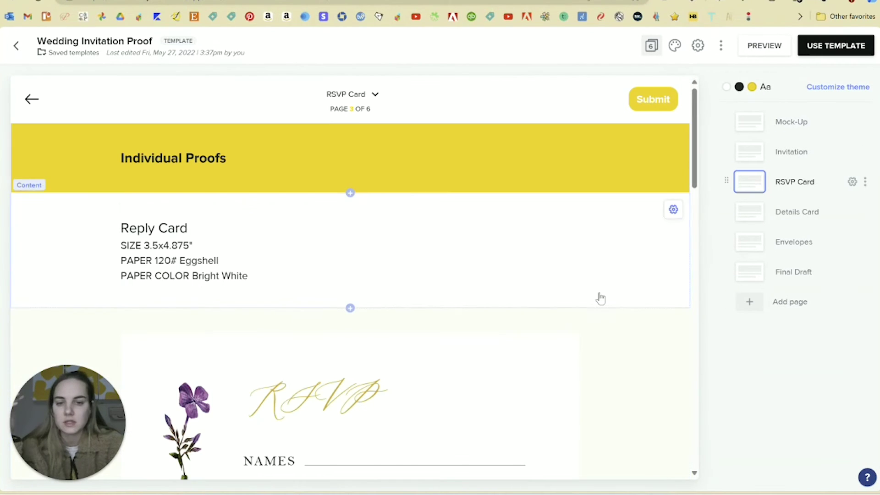
pyautogui.scroll(-5, 601, 298)
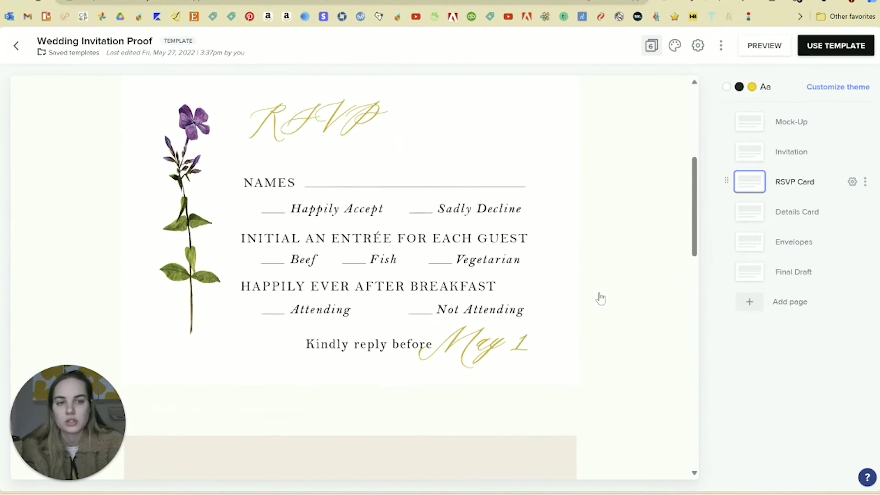
pyautogui.click(786, 273)
pyautogui.scroll(-9, 590, 233)
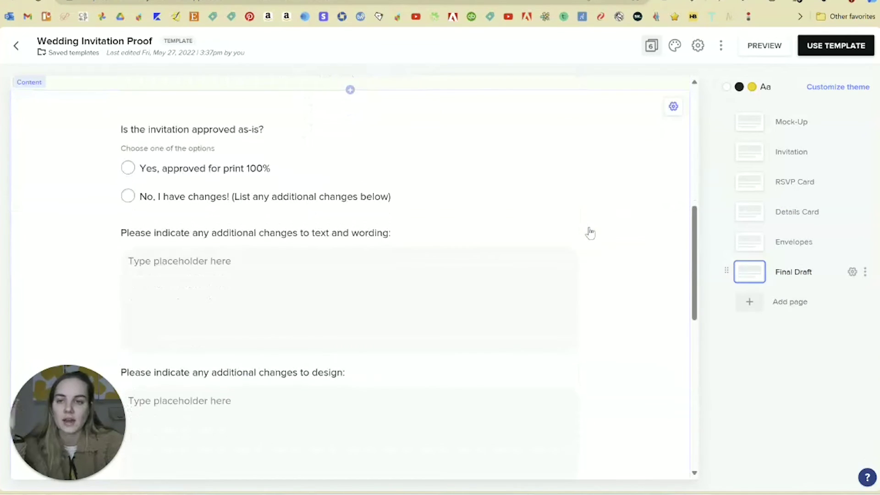
pyautogui.scroll(-2, 590, 233)
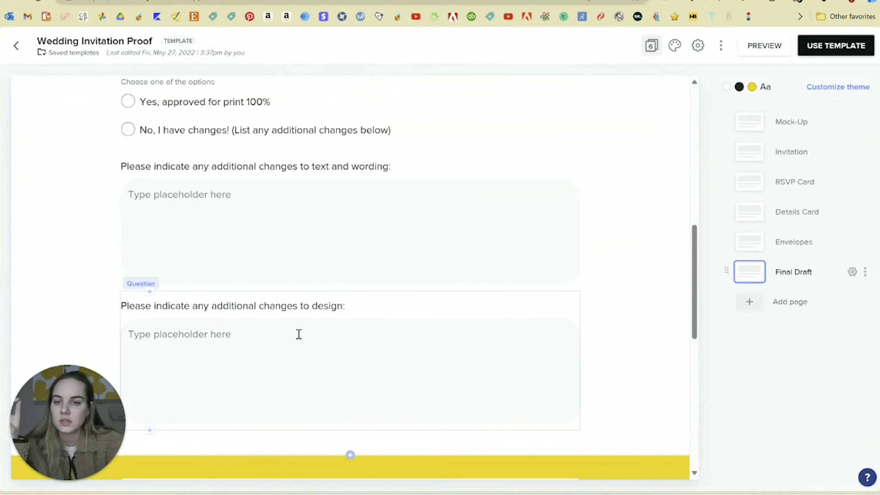
pyautogui.scroll(-7, 298, 334)
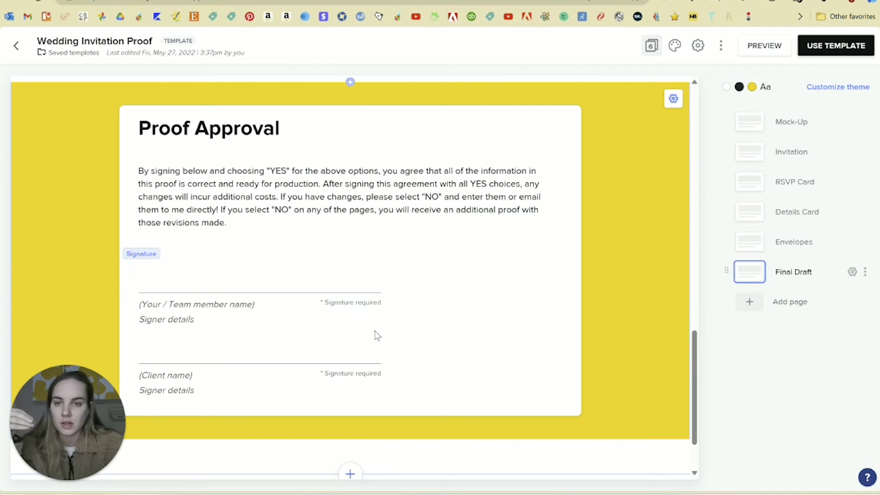
pyautogui.scroll(-1, 376, 336)
pyautogui.scroll(2, 375, 336)
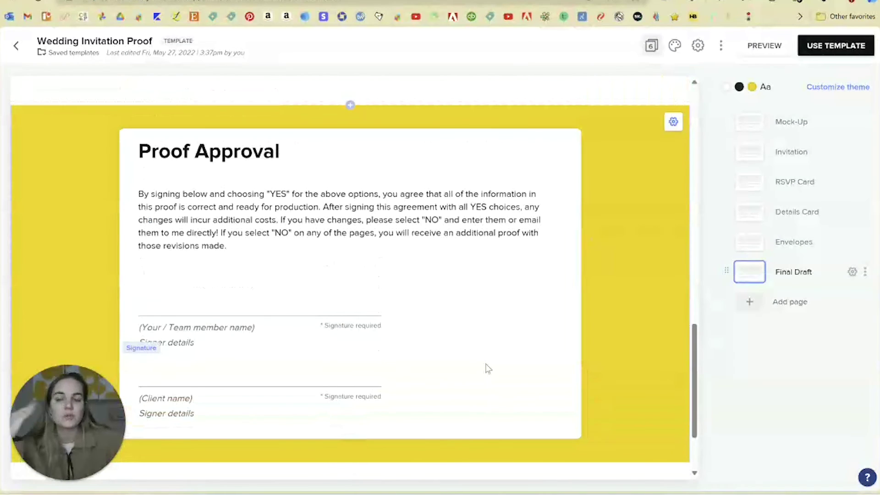
pyautogui.scroll(2, 493, 353)
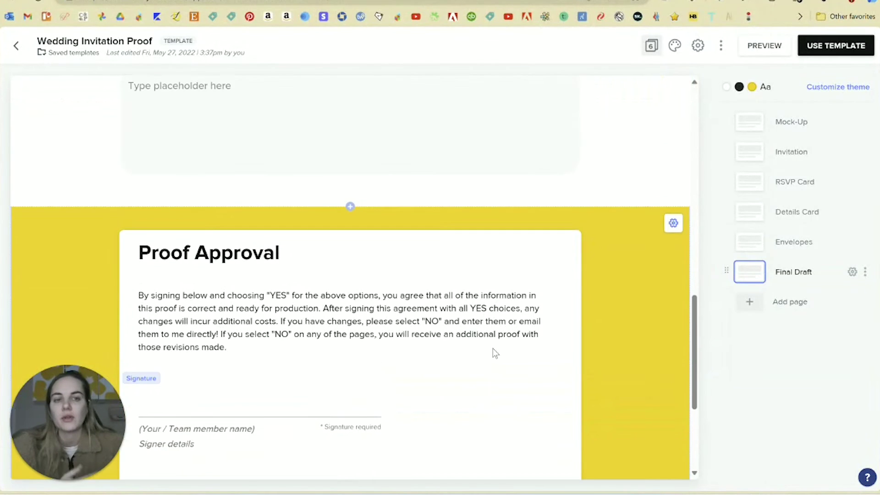
pyautogui.scroll(-4, 493, 353)
# Step: View the Proof Approval contract settings and exit back to Templates
pyautogui.click(606, 236)
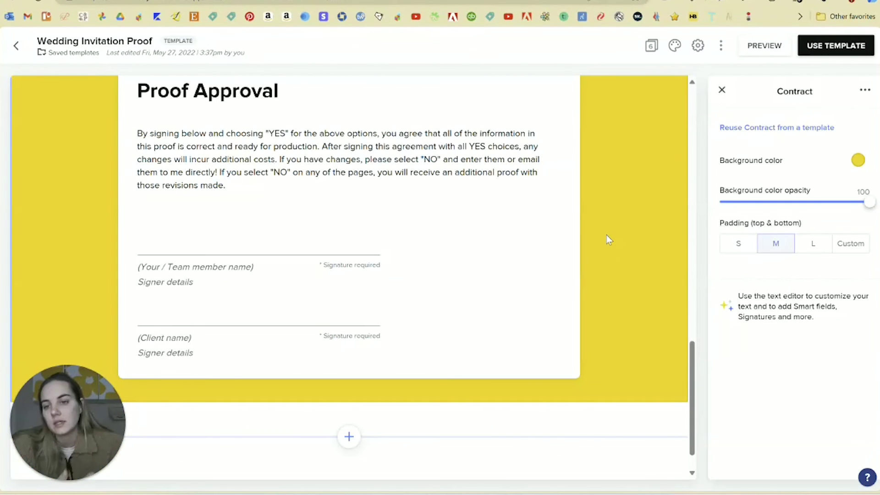
pyautogui.scroll(3, 207, 133)
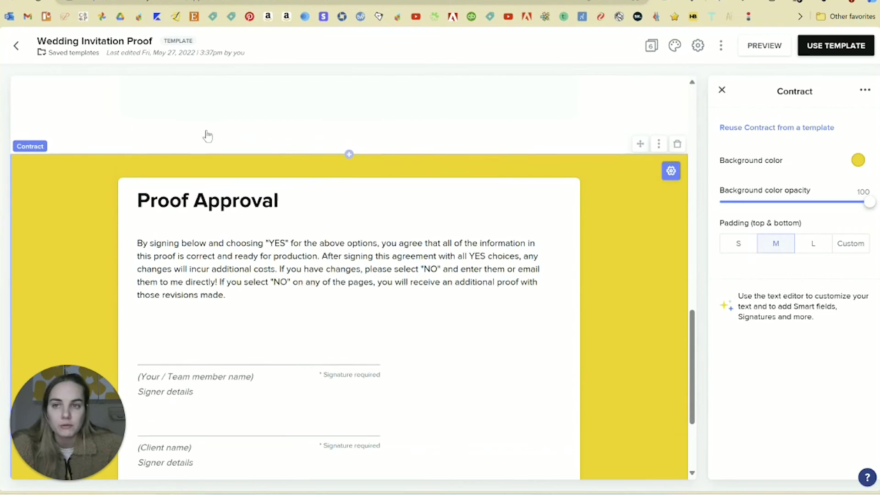
pyautogui.click(16, 45)
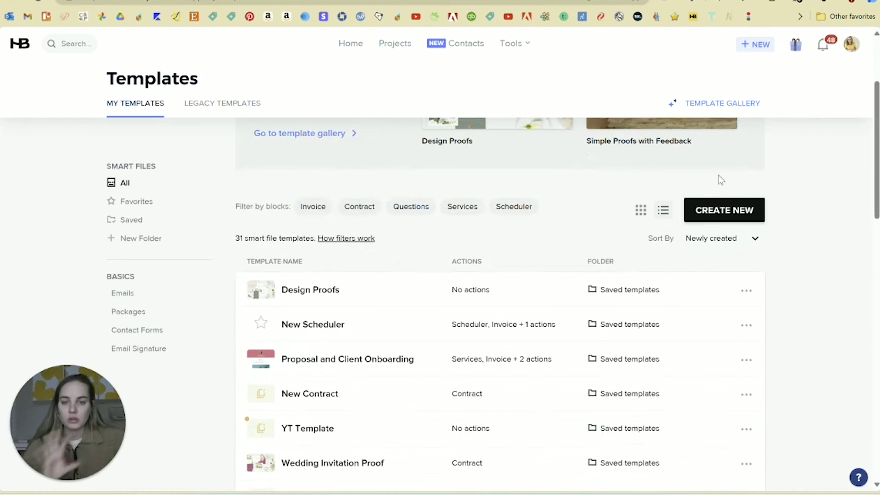
pyautogui.scroll(-2, 531, 352)
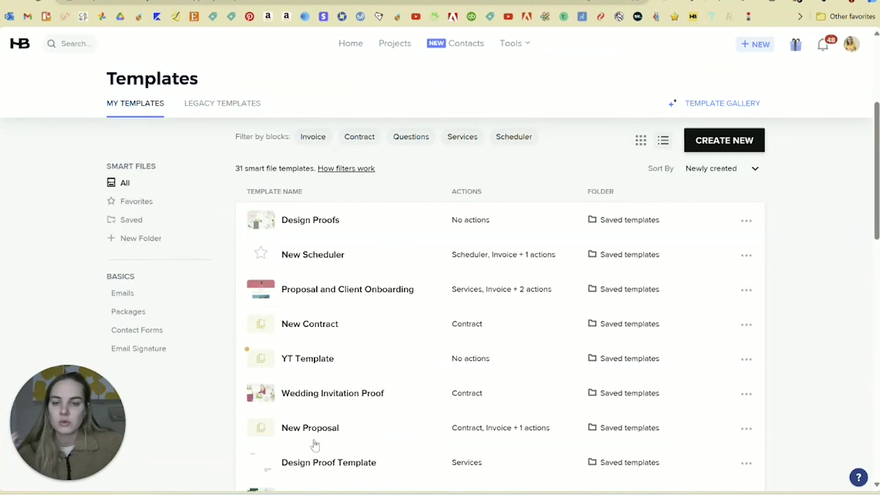
pyautogui.moveTo(479, 438)
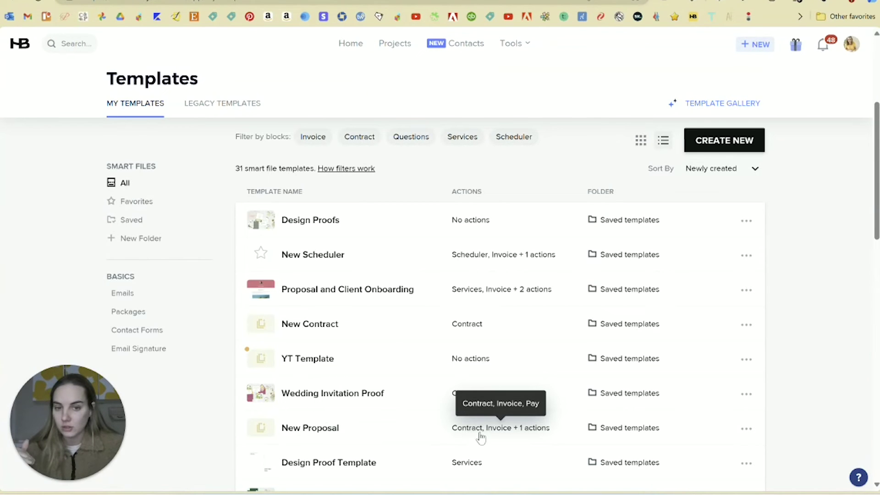
pyautogui.click(508, 430)
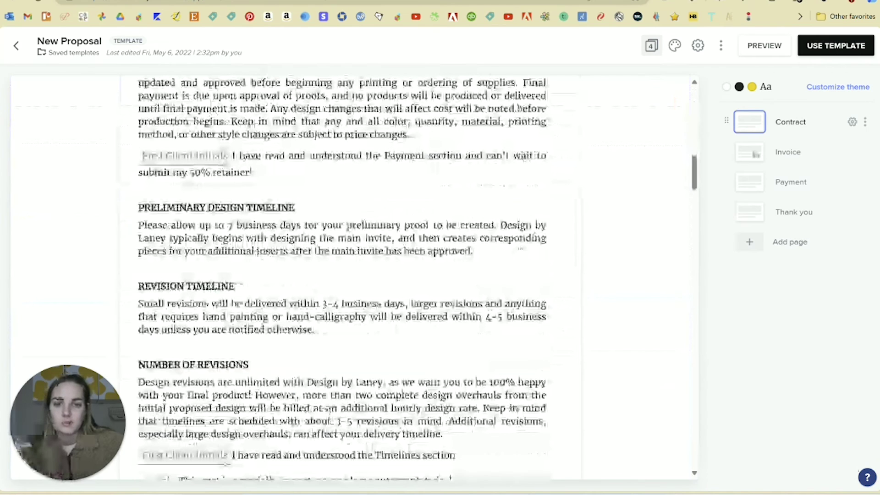
pyautogui.click(783, 149)
pyautogui.scroll(-5, 616, 211)
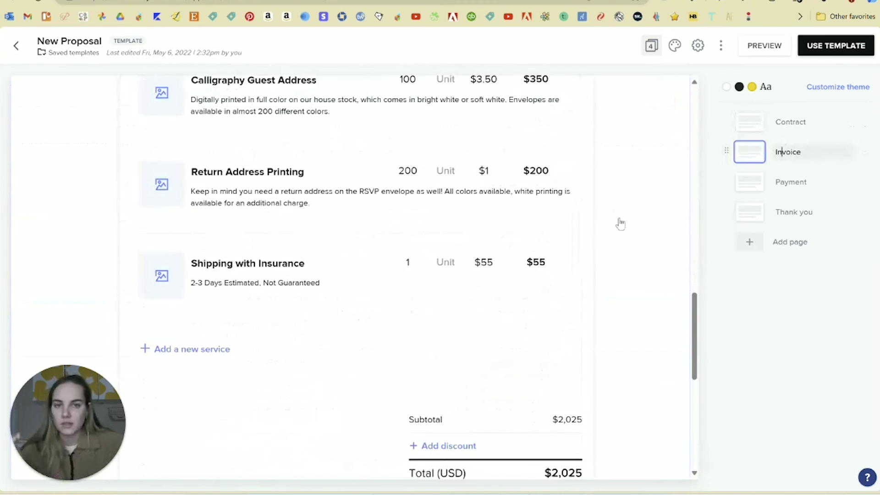
pyautogui.click(747, 181)
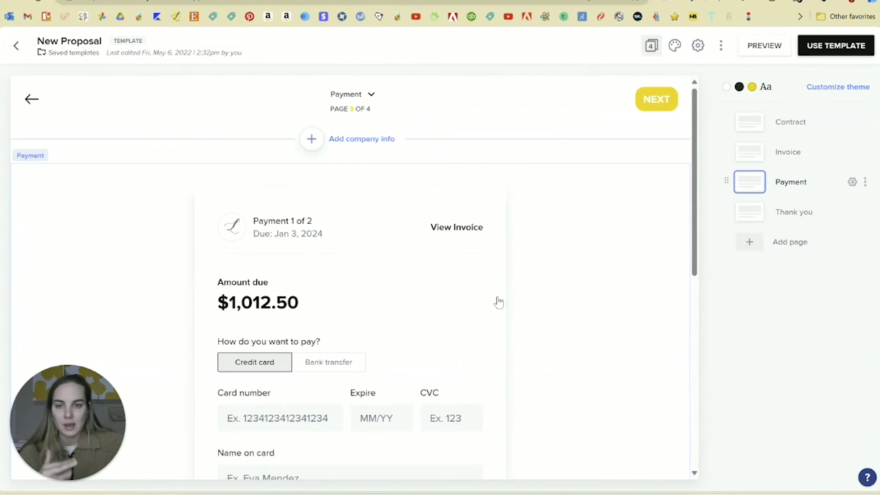
pyautogui.scroll(-5, 503, 299)
pyautogui.scroll(-3, 502, 299)
pyautogui.scroll(9, 501, 300)
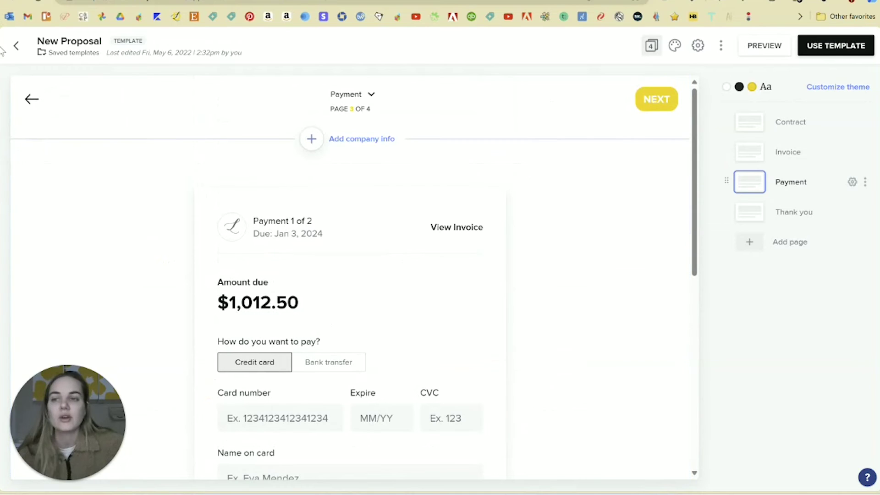
pyautogui.click(15, 51)
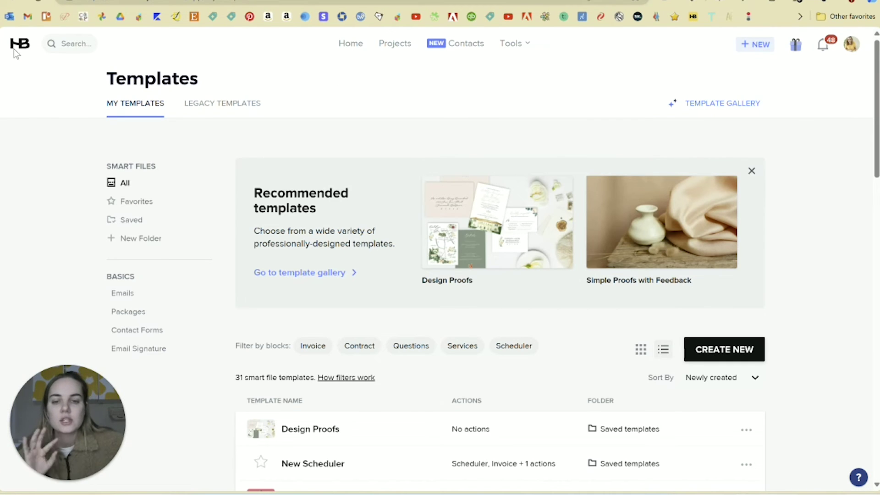
# Step: Scroll through the Projects pipeline showing 37 active projects
pyautogui.scroll(-2, 99, 83)
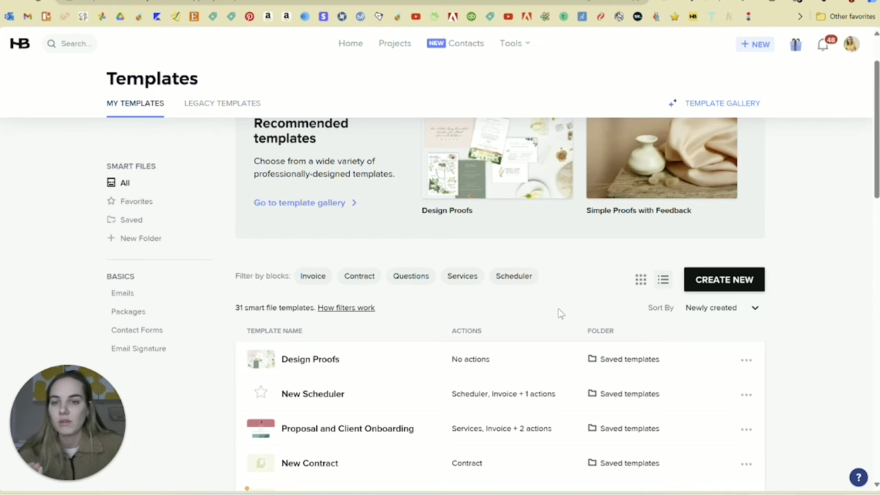
pyautogui.scroll(2, 560, 313)
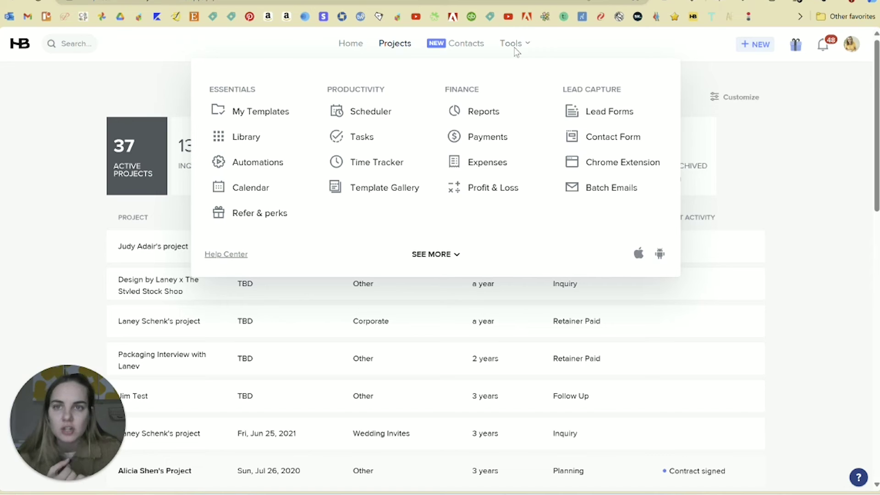
# Step: Open Reports and review monthly sales, booked vs. sent files, bookings and lead generation
pyautogui.click(483, 111)
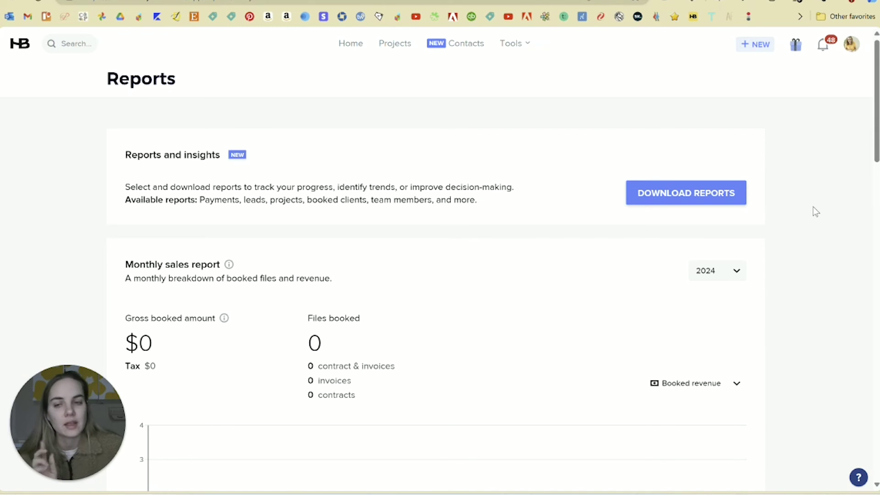
pyautogui.scroll(-3, 814, 209)
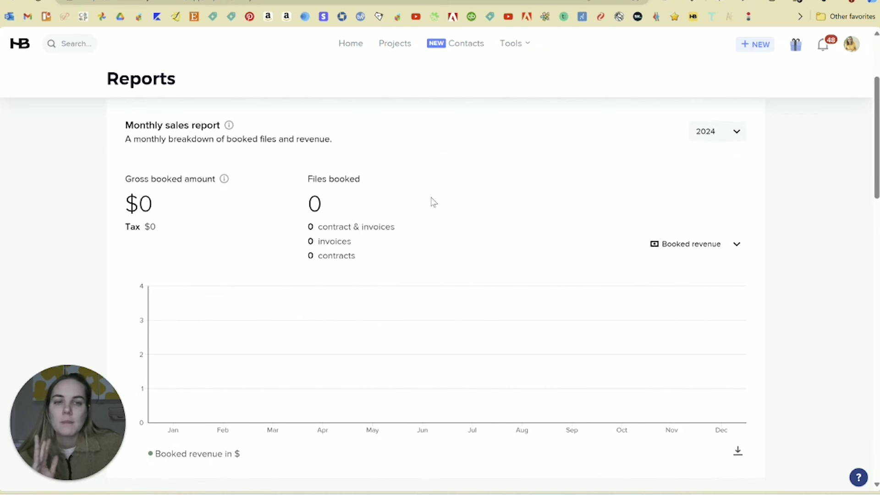
pyautogui.scroll(-3, 510, 217)
pyautogui.scroll(-6, 509, 215)
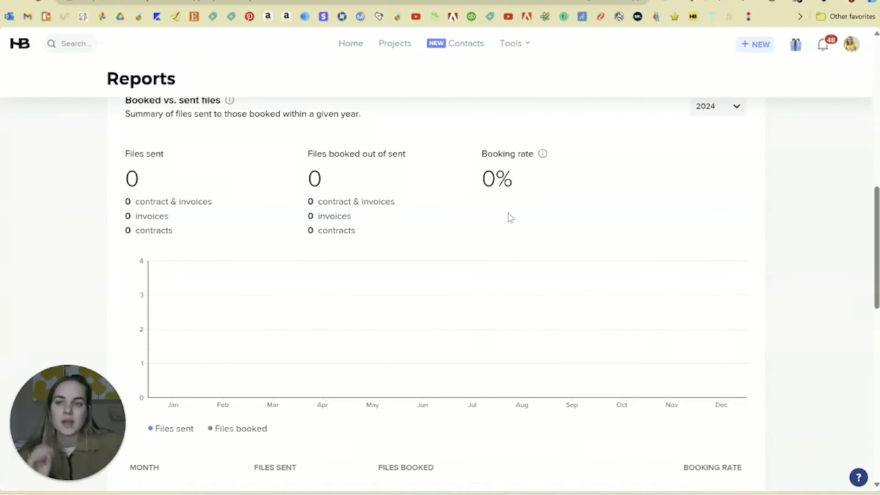
pyautogui.scroll(-5, 550, 225)
pyautogui.scroll(2, 550, 226)
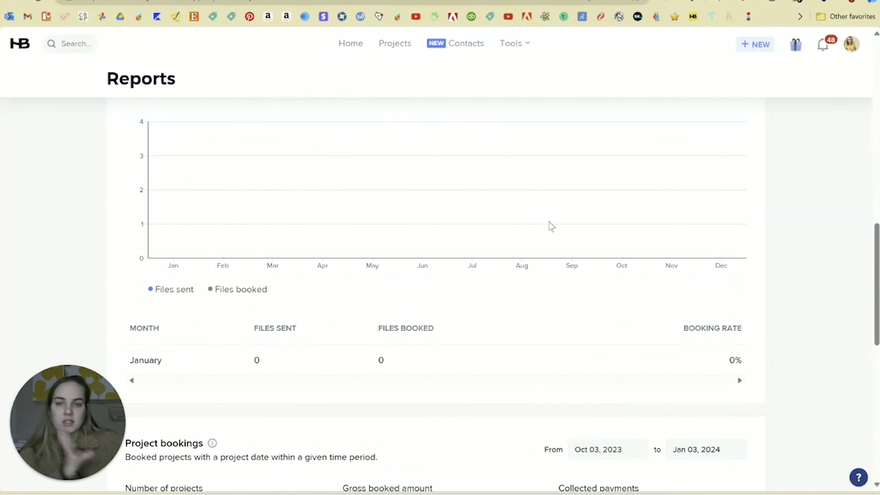
pyautogui.scroll(-2, 550, 226)
pyautogui.scroll(-4, 549, 225)
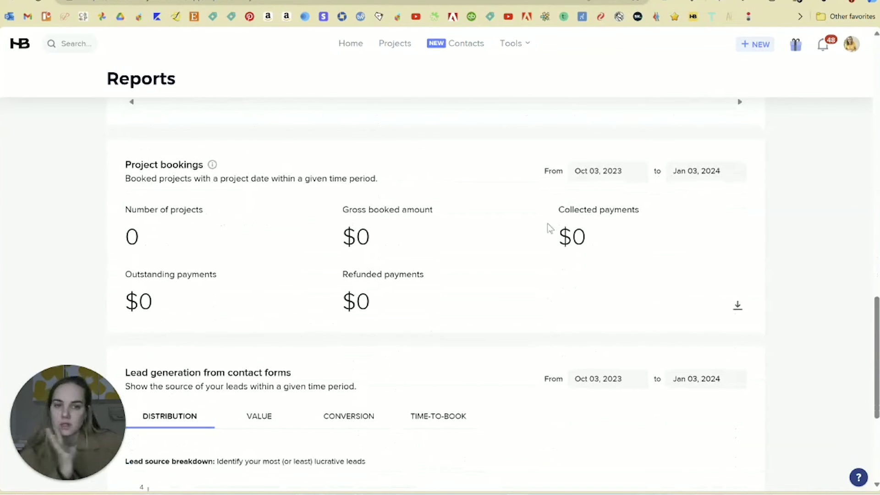
pyautogui.scroll(-5, 548, 228)
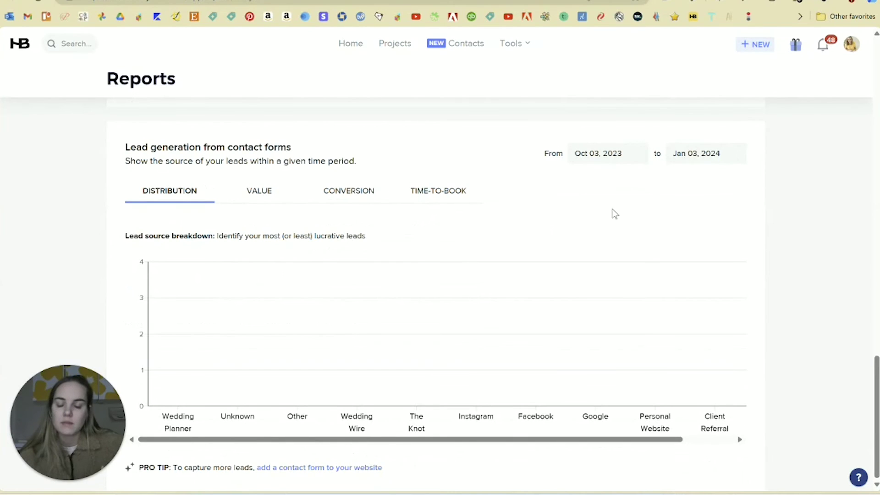
pyautogui.scroll(-1, 640, 221)
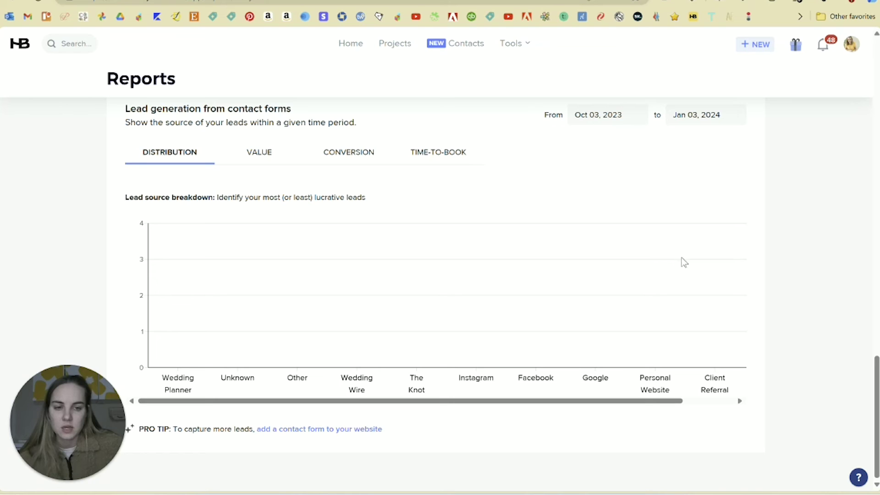
# Step: Scroll to the Bookkeeping page's QuickBooks Online integration section
pyautogui.moveTo(876, 359); pyautogui.dragTo(876, 310)
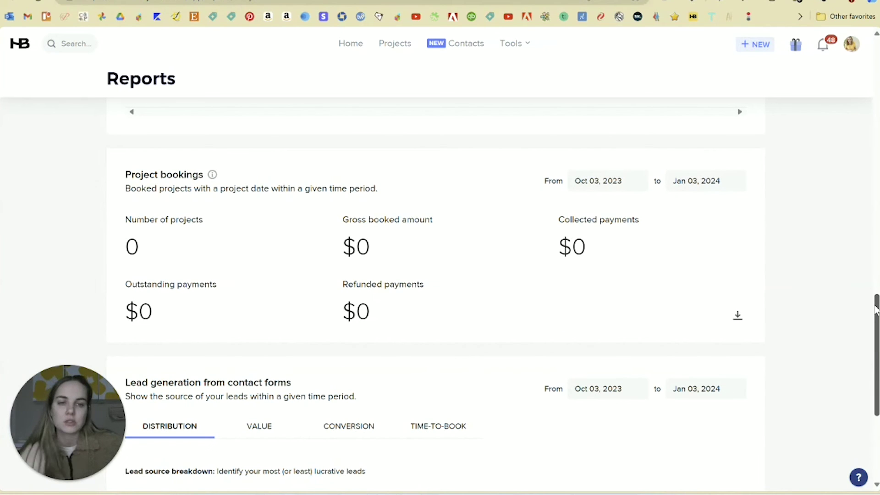
pyautogui.scroll(5, 780, 318)
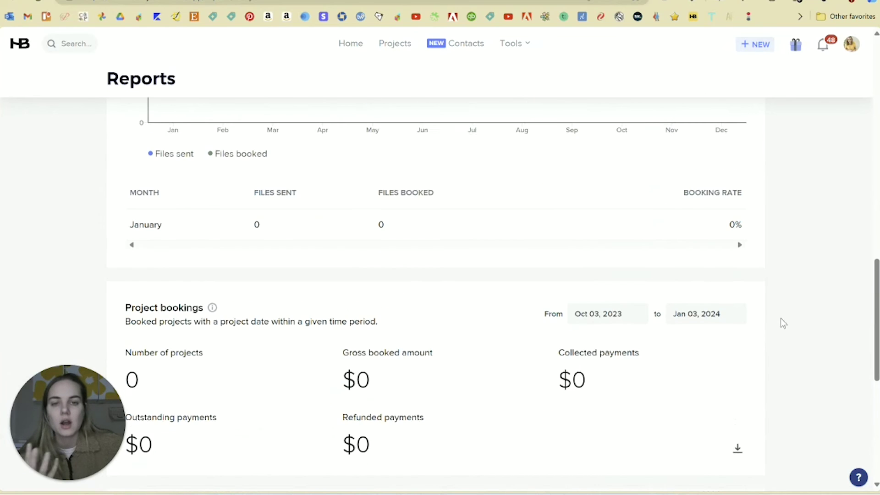
pyautogui.scroll(6, 552, 301)
pyautogui.scroll(-1, 552, 300)
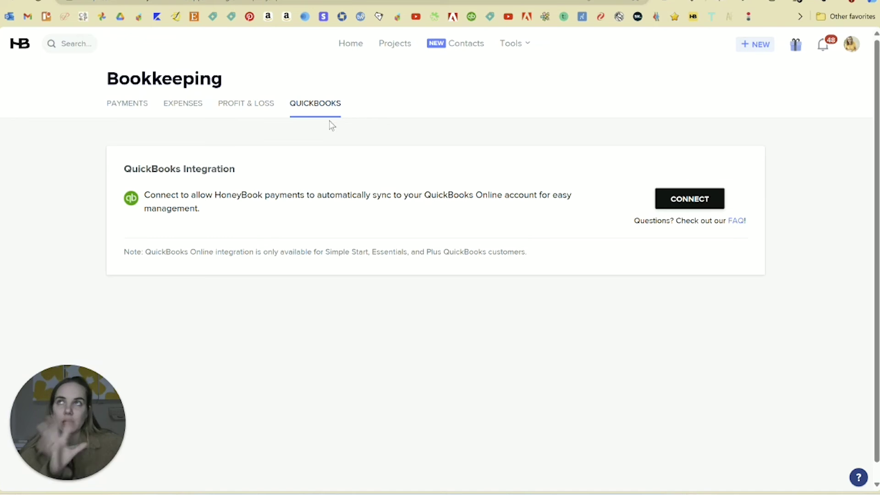
# Step: Check outstanding and paid payments on the Bookkeeping Payments tab
pyautogui.click(144, 111)
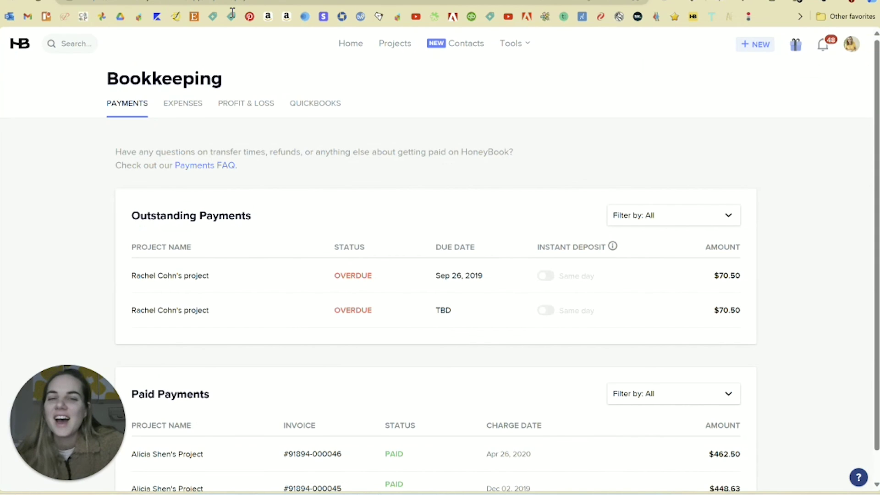
pyautogui.moveTo(513, 46)
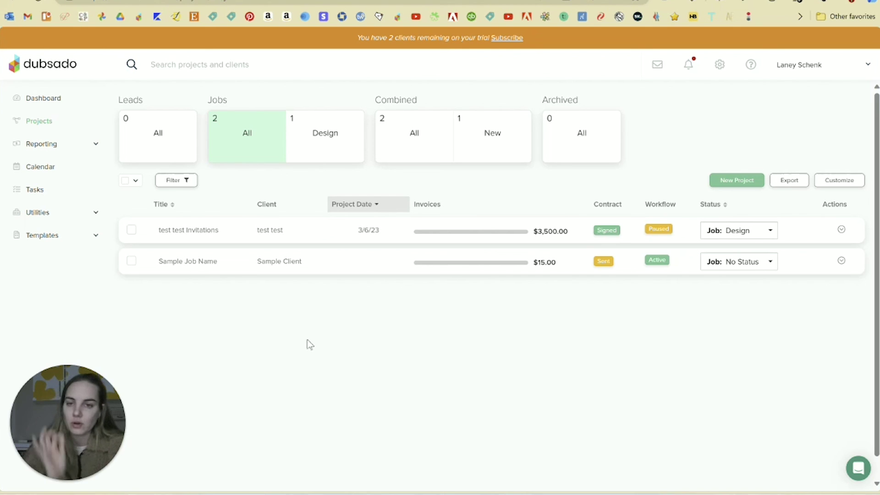
# Step: Expand Templates in Dubsado's sidebar and open the Forms templates
pyautogui.click(61, 236)
pyautogui.click(59, 285)
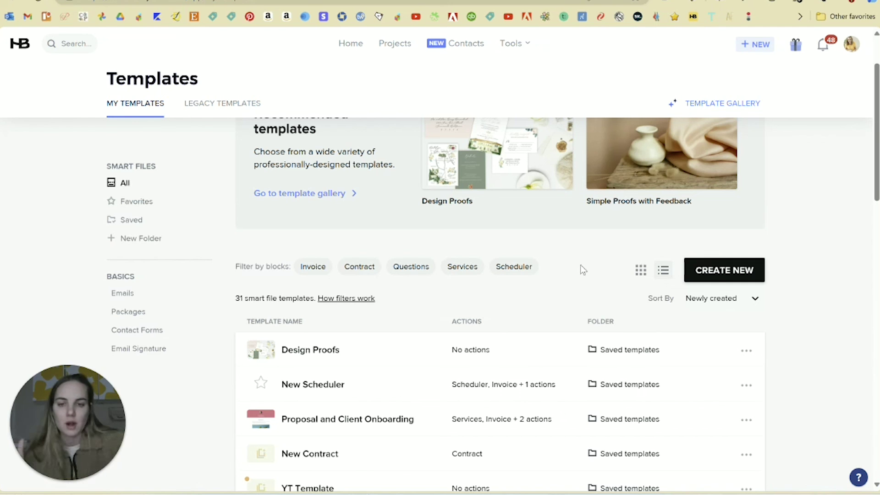
pyautogui.scroll(3, 583, 269)
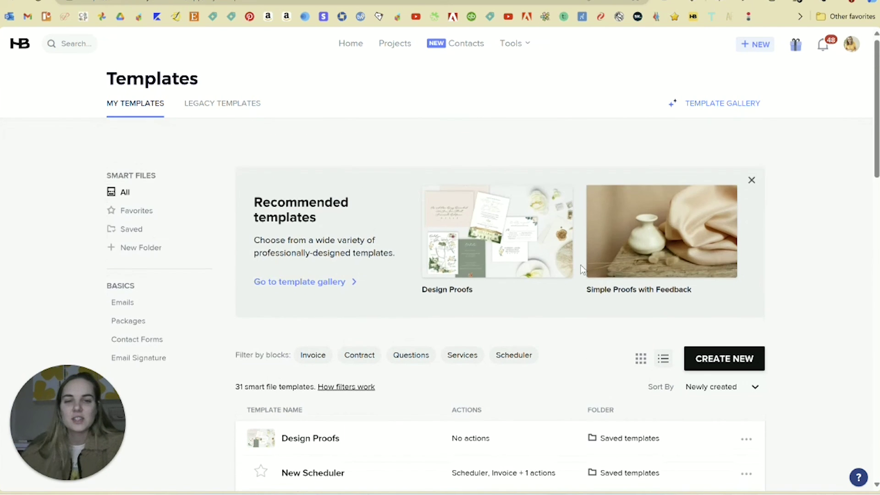